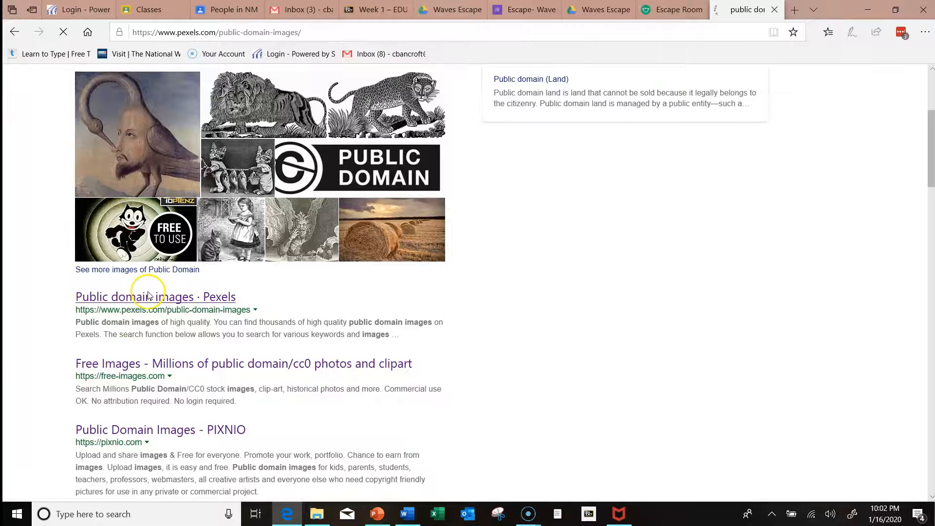
Open the Pexels public domain images page and search it for "playing cards"
scroll(377, 280, "down", 3)
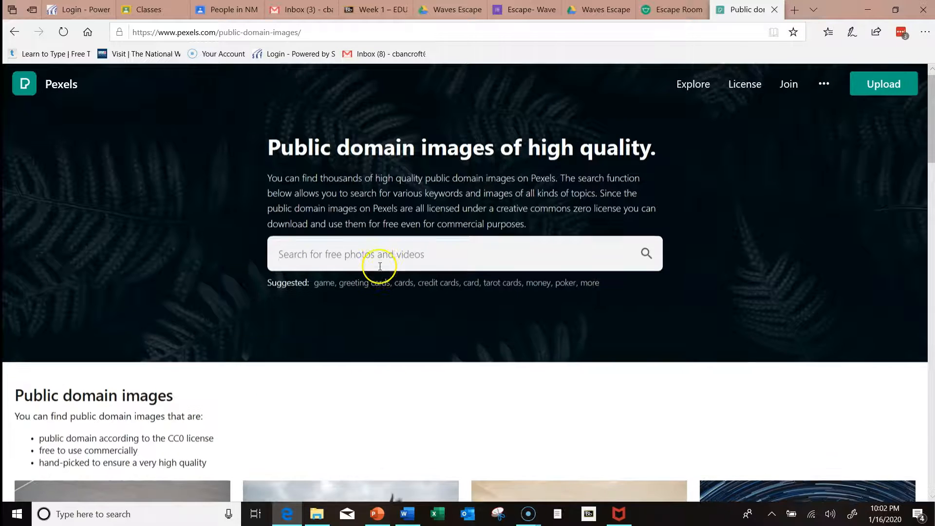
scroll(378, 273, "up", 3)
scroll(381, 271, "up", 1)
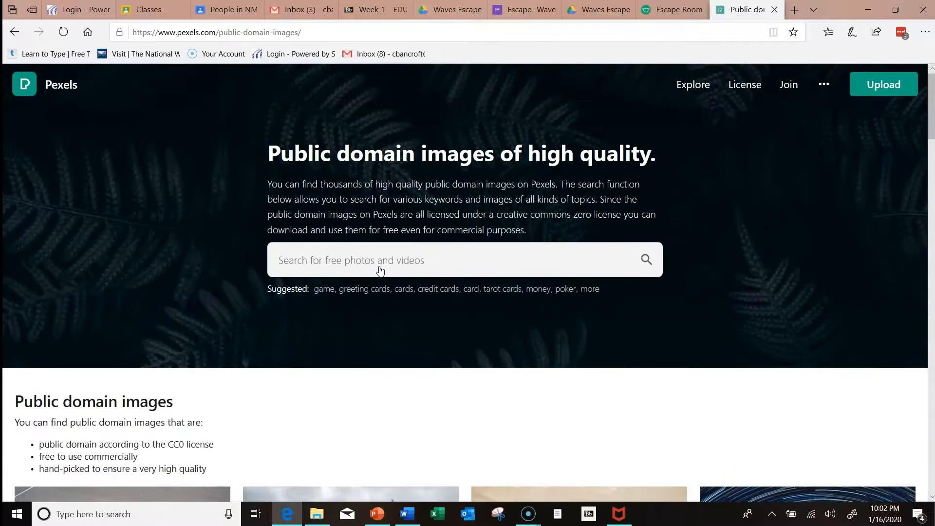
left_click(365, 259)
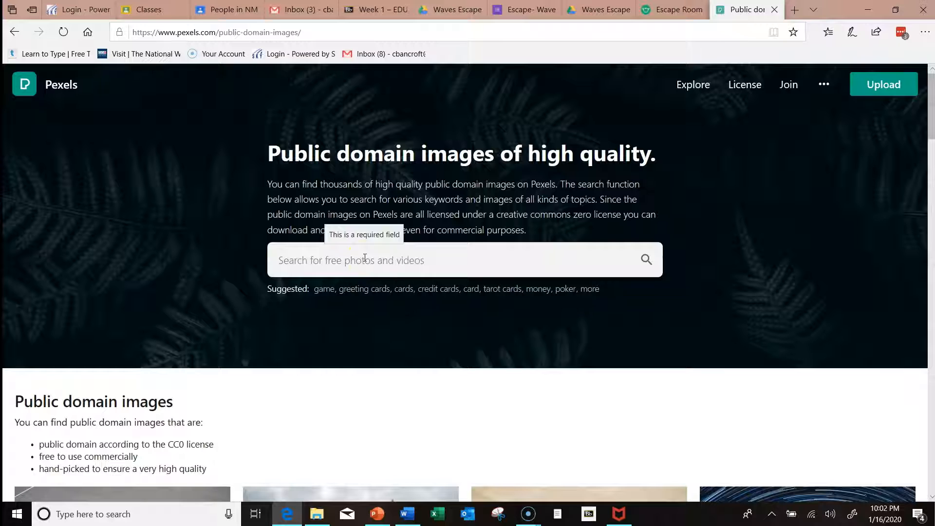
type("playing cards")
key("Return")
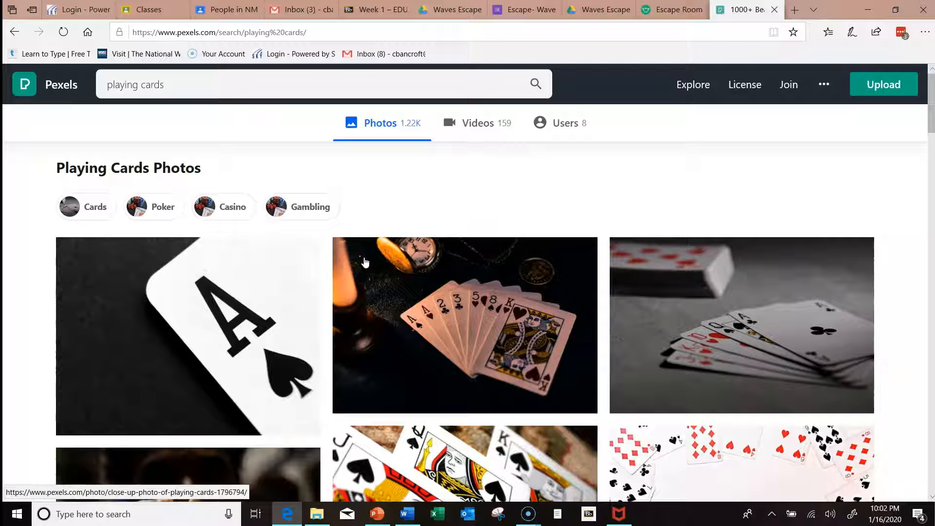
Look through the playing cards photos, check the related Cards category, and return to the Playing Cards results
scroll(366, 261, "down", 10)
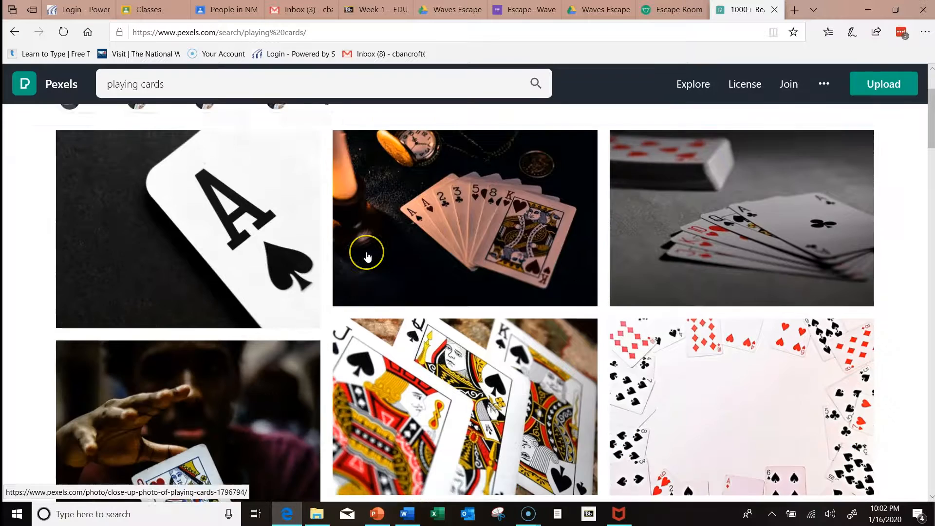
scroll(367, 258, "down", 15)
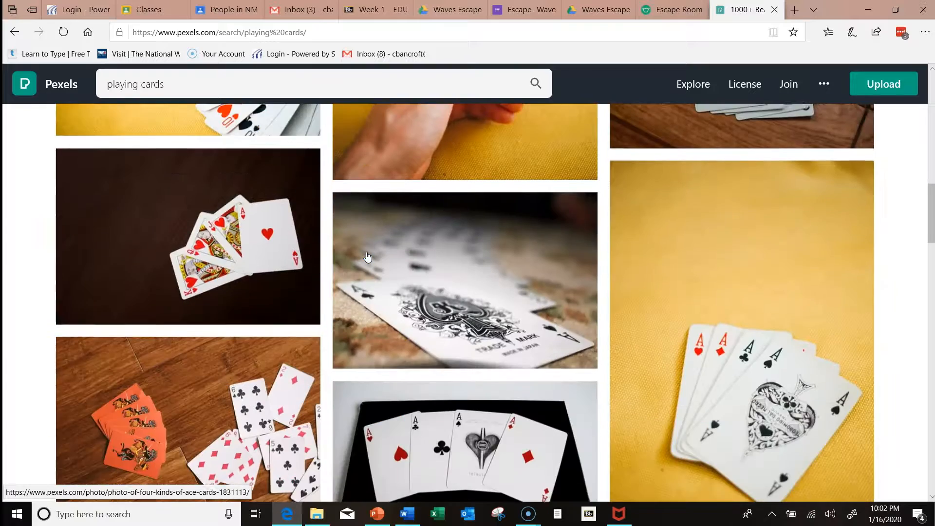
scroll(368, 257, "down", 15)
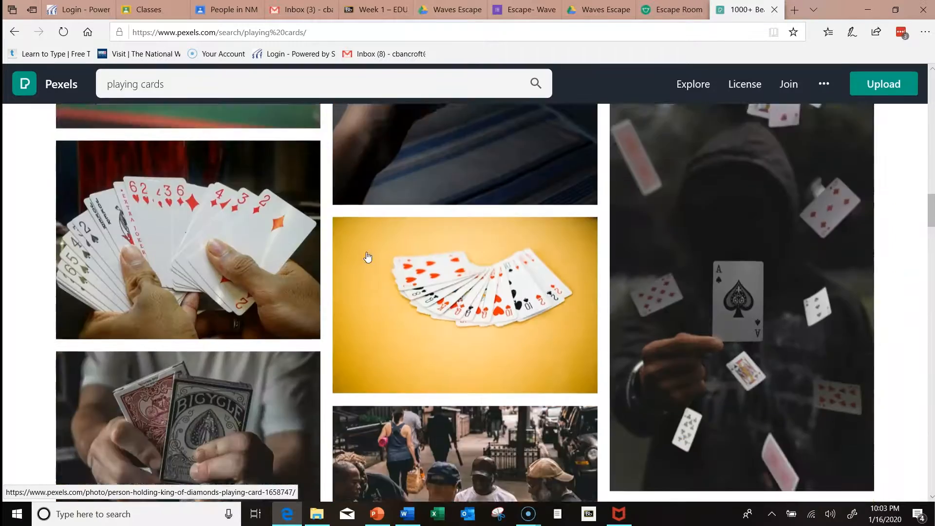
scroll(368, 257, "down", 15)
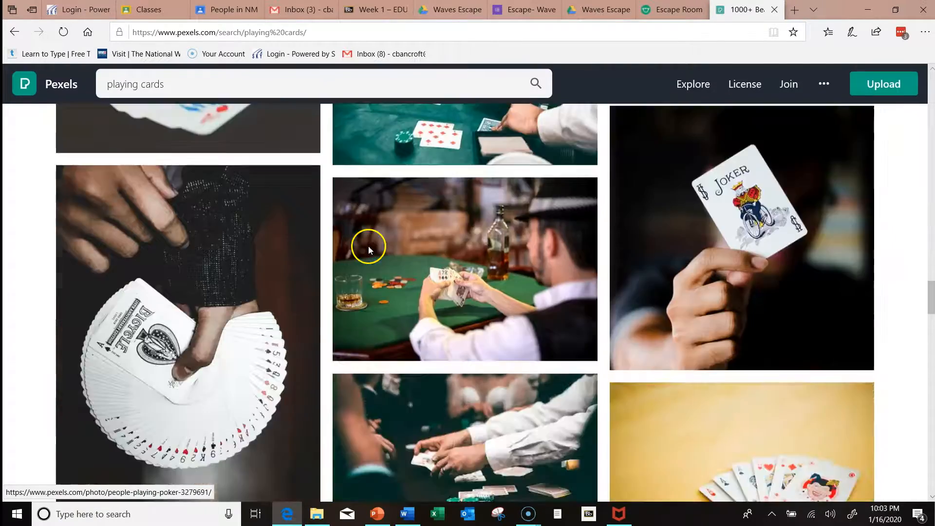
scroll(369, 251, "down", 15)
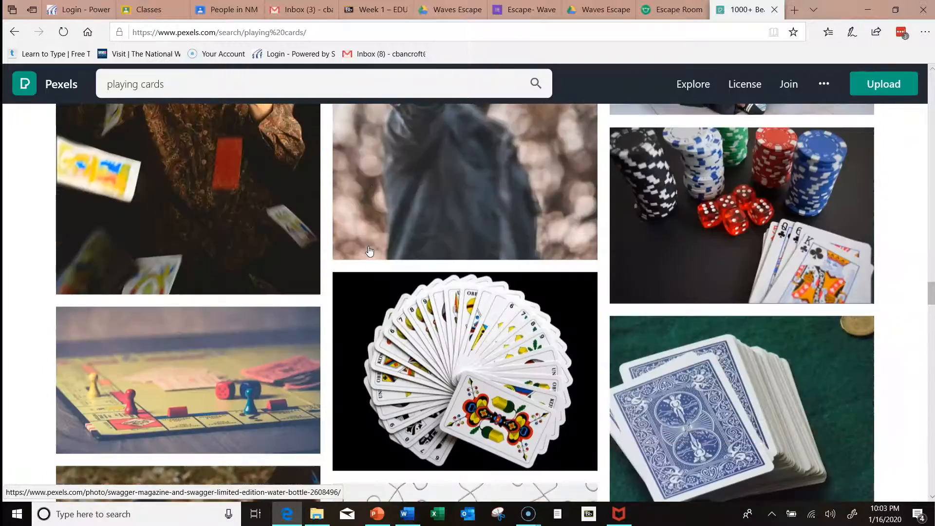
scroll(369, 251, "down", 15)
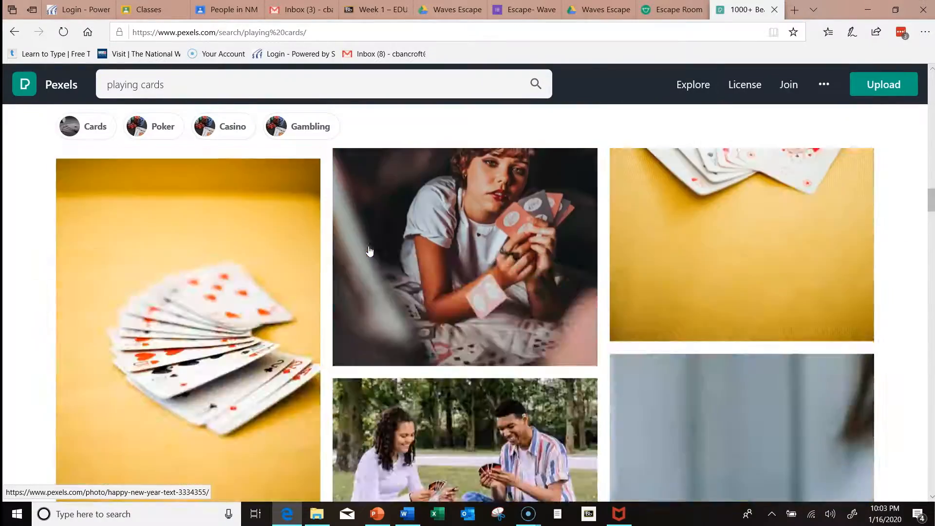
scroll(369, 251, "down", 3)
left_click(78, 139)
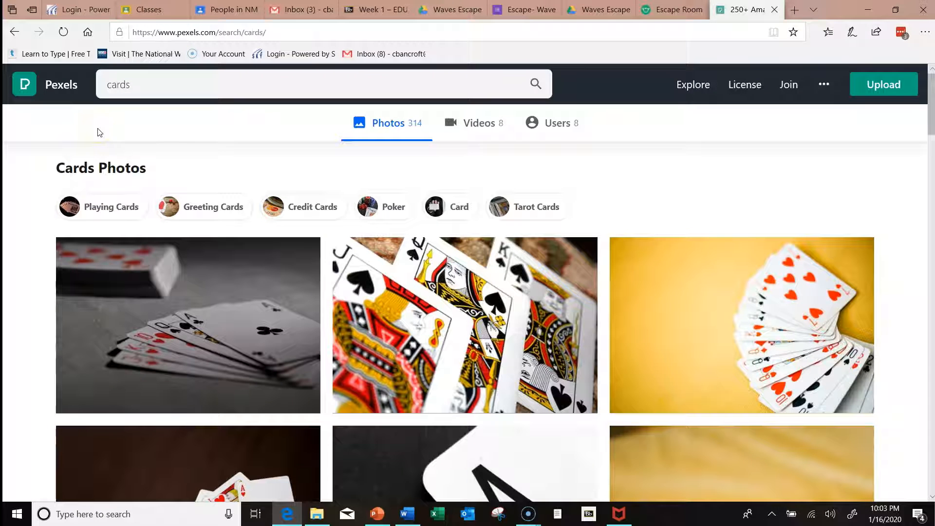
left_click(112, 210)
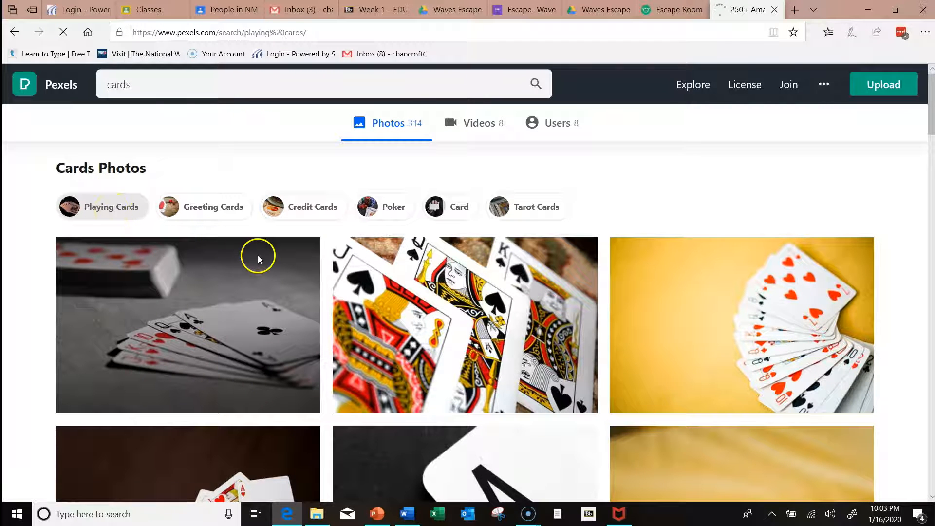
Open the photo of playing cards arranged around an empty white centre from the results
scroll(347, 295, "down", 10)
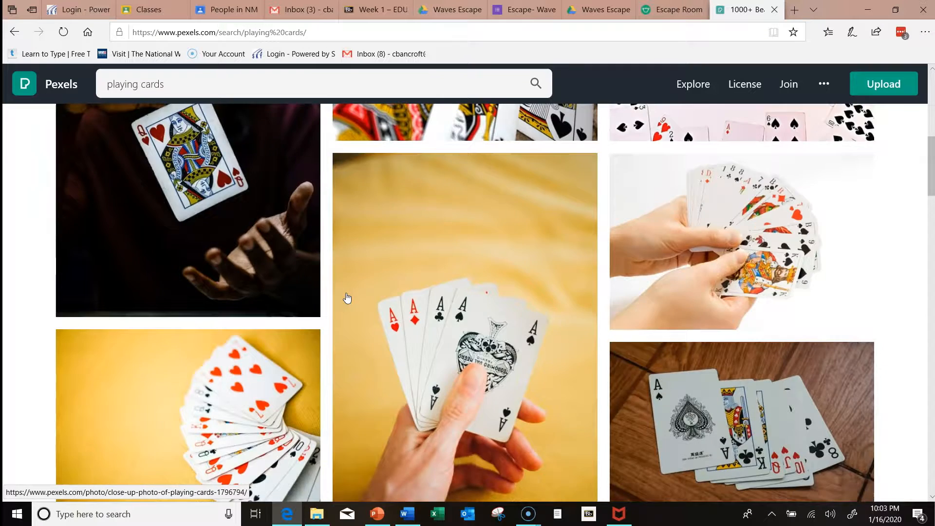
scroll(680, 224, "up", 4)
scroll(680, 223, "up", 2)
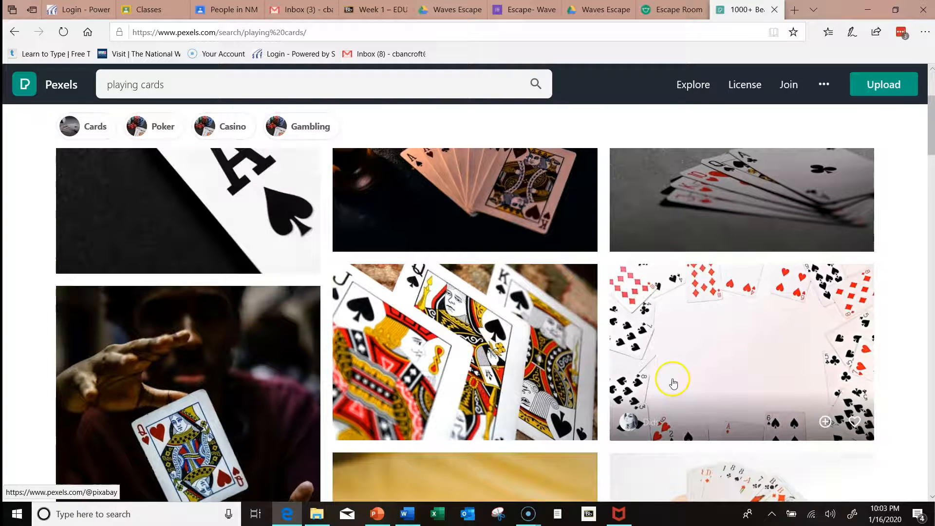
left_click(728, 383)
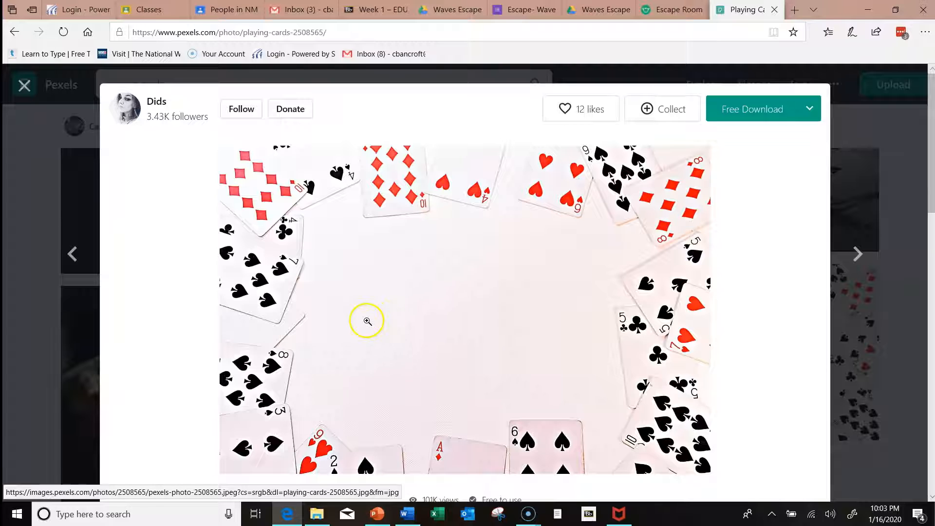
Show the playing cards photo's information and review its details and license terms
scroll(374, 312, "down", 1)
scroll(372, 310, "up", 1)
scroll(372, 310, "down", 1)
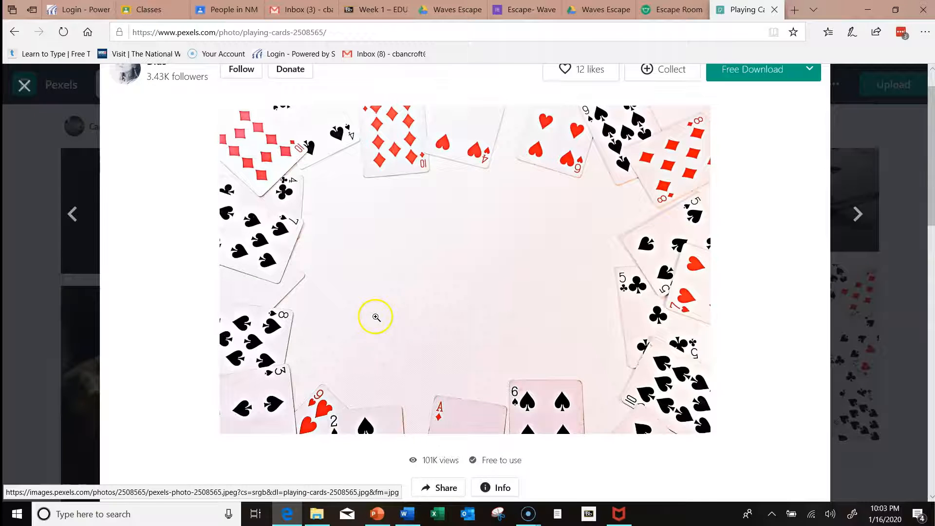
scroll(380, 321, "down", 5)
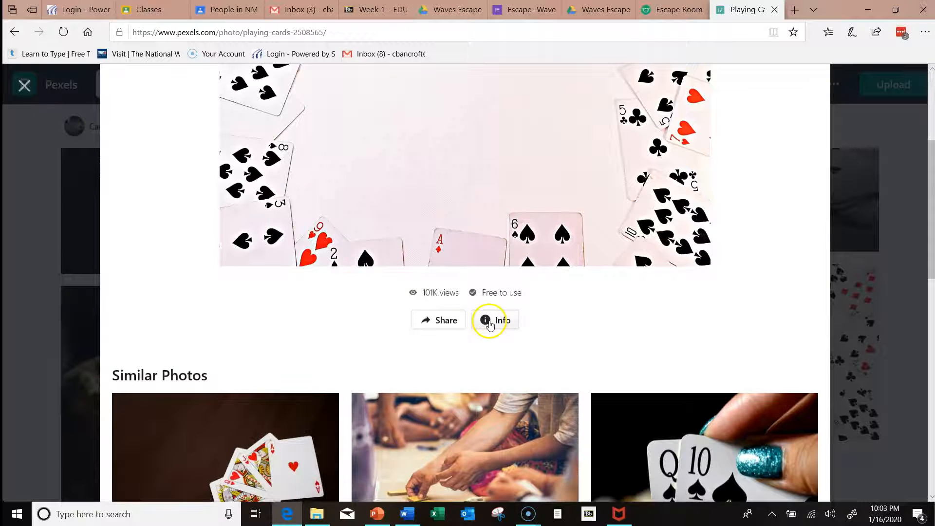
left_click(497, 325)
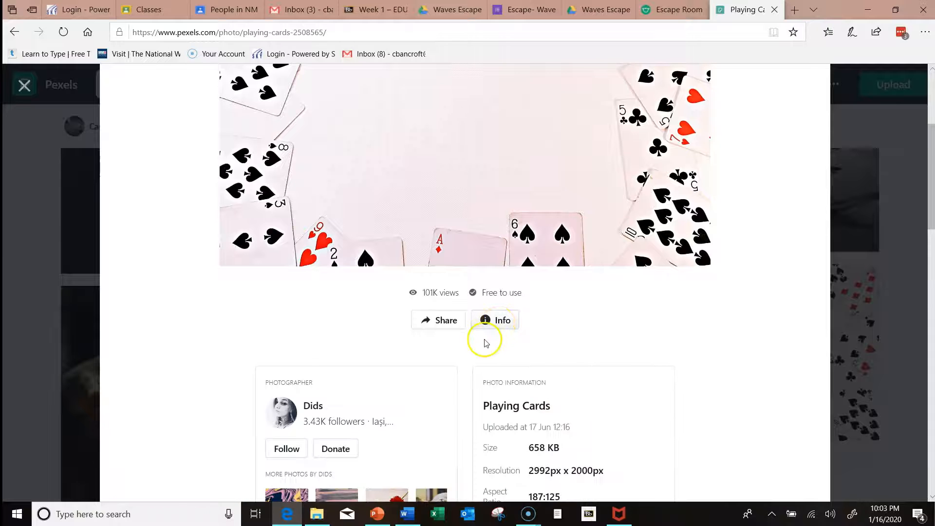
scroll(484, 338, "down", 3)
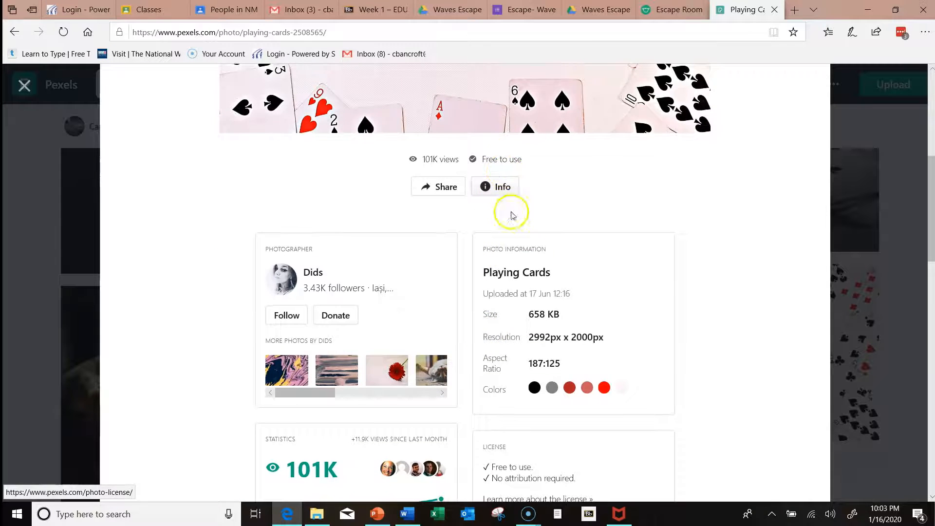
scroll(531, 255, "down", 3)
scroll(530, 258, "up", 10)
scroll(513, 341, "down", 12)
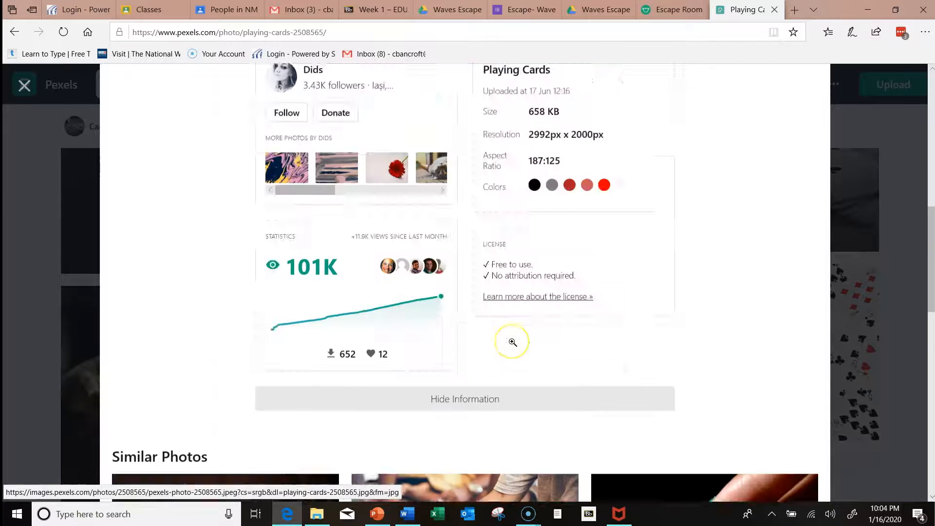
scroll(512, 343, "up", 3)
scroll(512, 344, "up", 1)
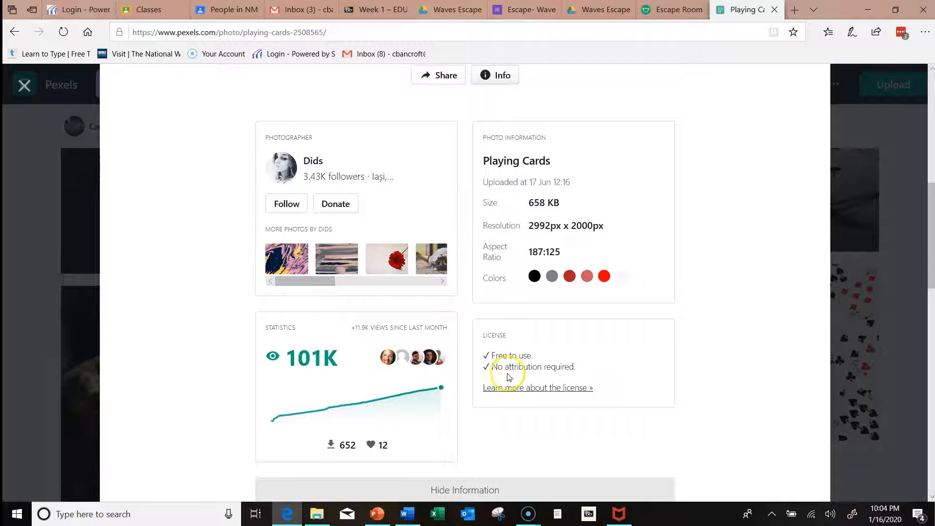
Read what the Pexels photo license allows, and return to the playing cards photo page
left_click(508, 389)
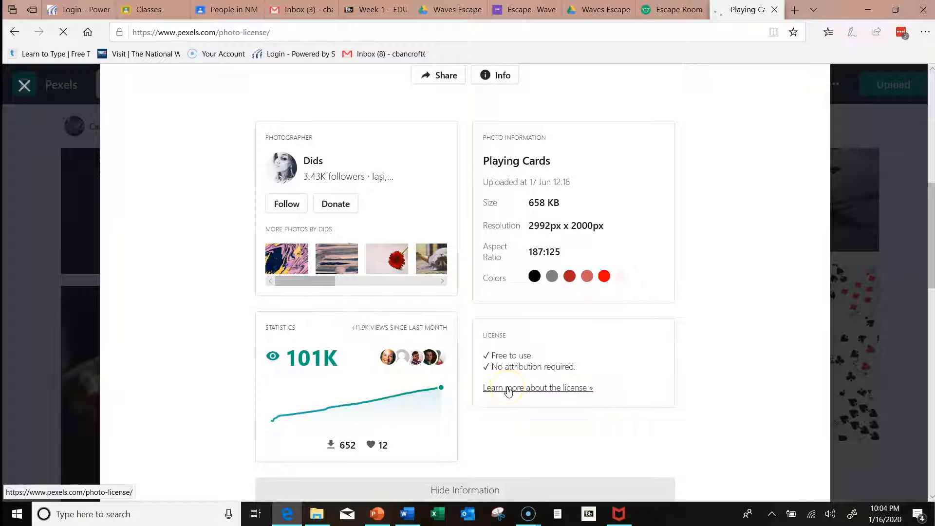
scroll(508, 390, "down", 5)
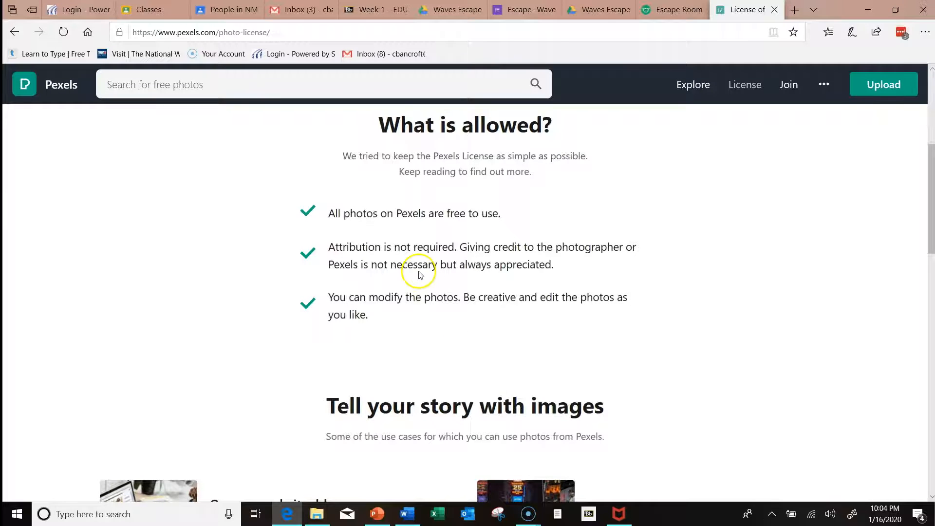
scroll(400, 266, "down", 1)
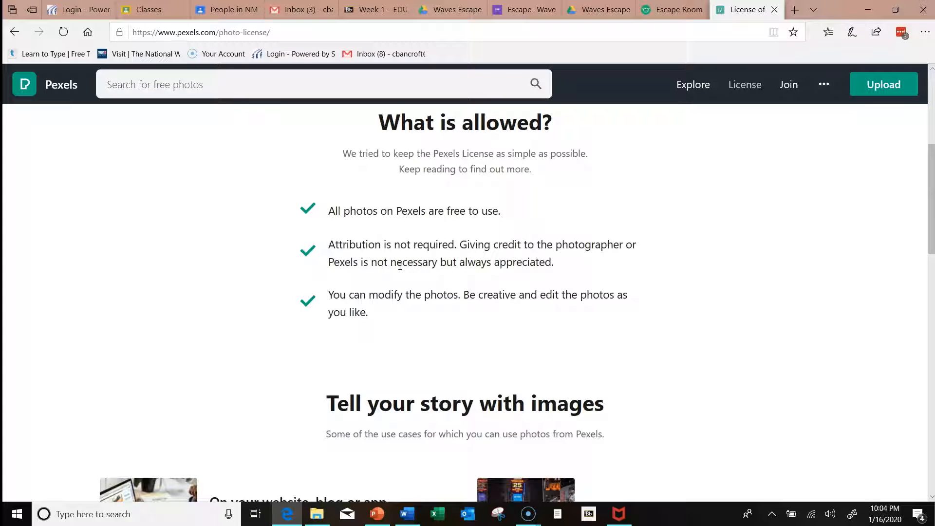
scroll(400, 266, "down", 1)
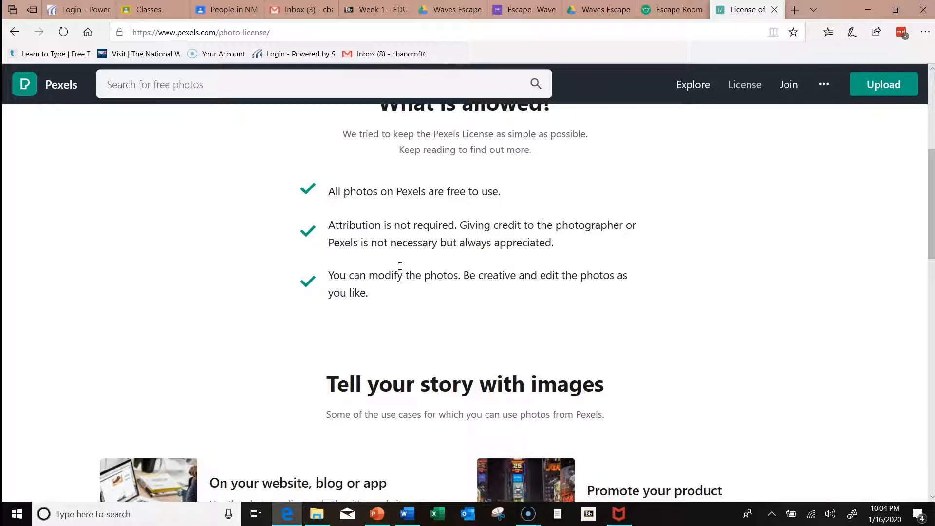
scroll(400, 266, "up", 1)
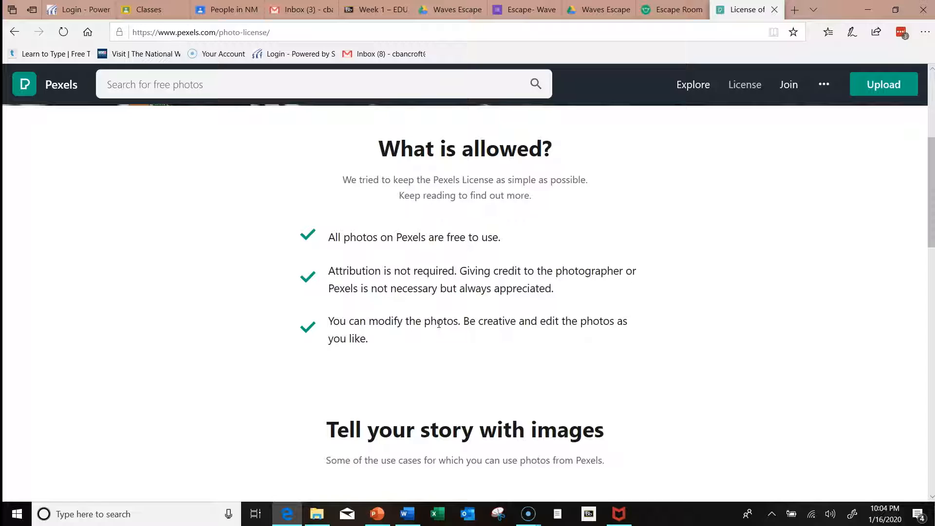
left_click(14, 32)
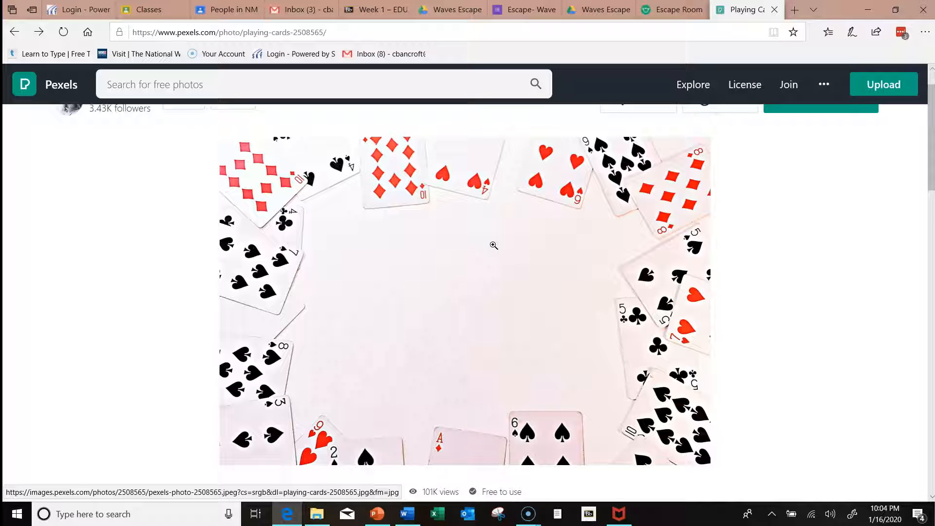
scroll(493, 245, "down", 1)
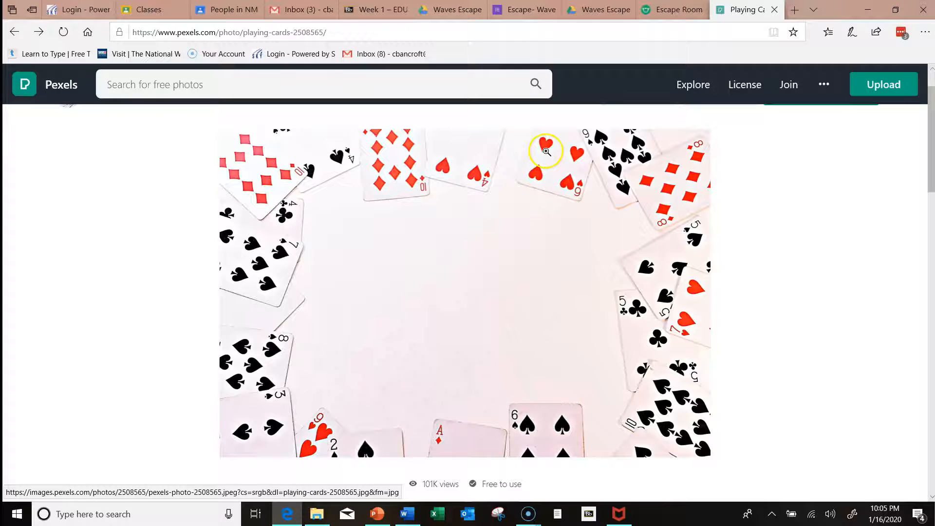
Leave the Escape- Waves Edition response page, discarding its entries, and close it to work in the Waves Escape Room form editor
left_click(538, 17)
scroll(440, 230, "up", 5)
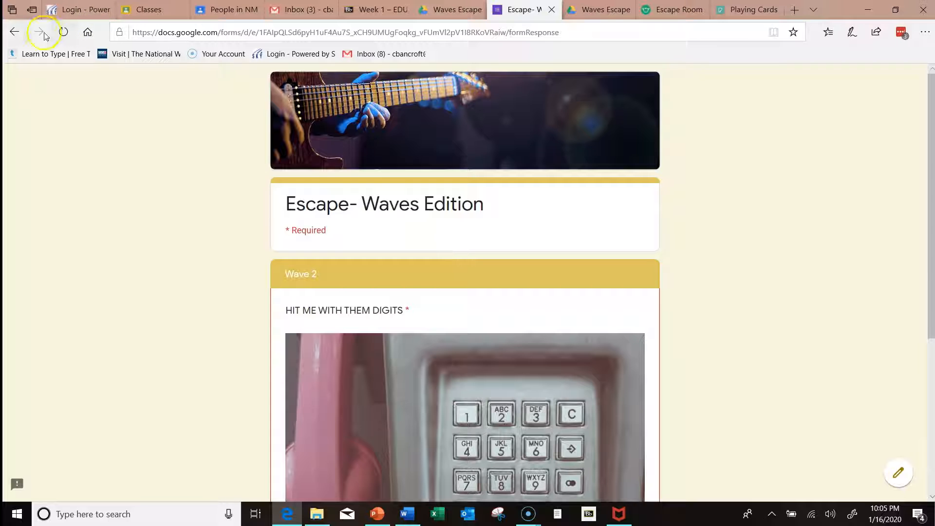
left_click(15, 32)
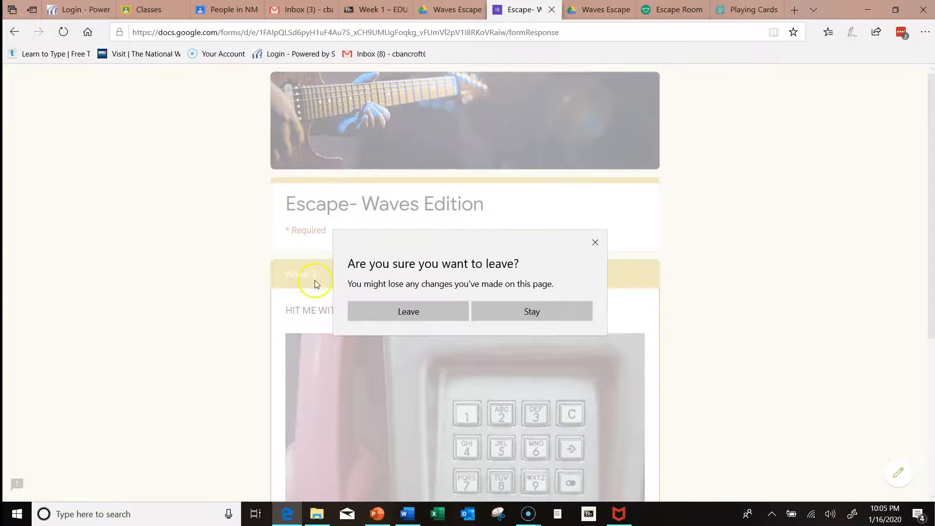
left_click(432, 313)
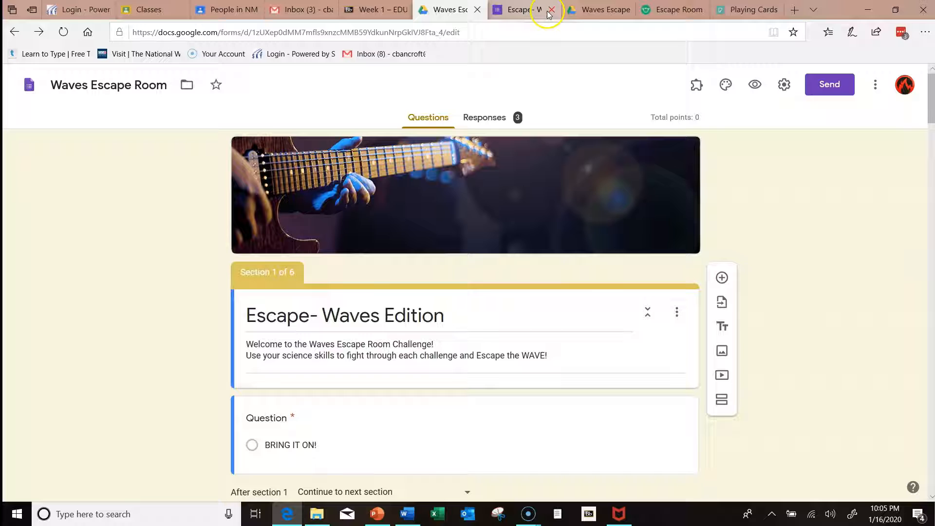
left_click(551, 11)
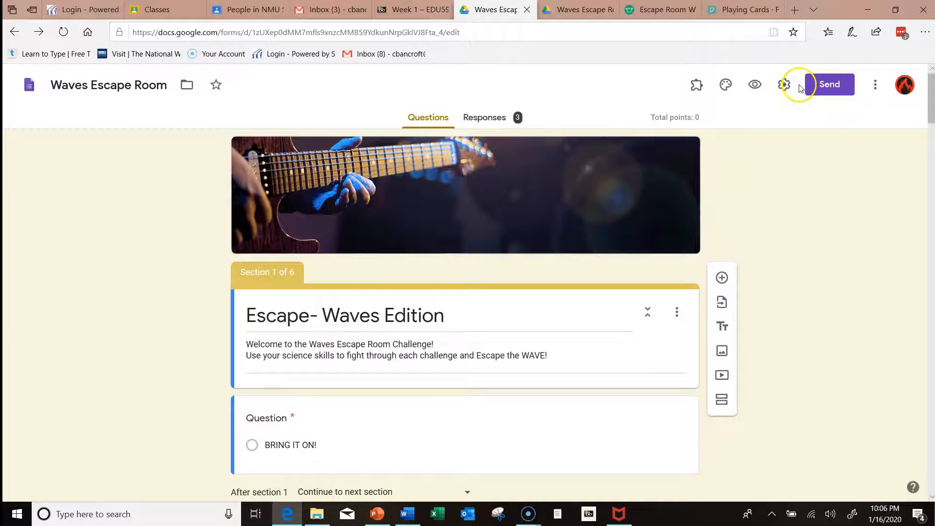
Review the General, Presentation and Quizzes settings of the Waves Escape Room form
left_click(784, 85)
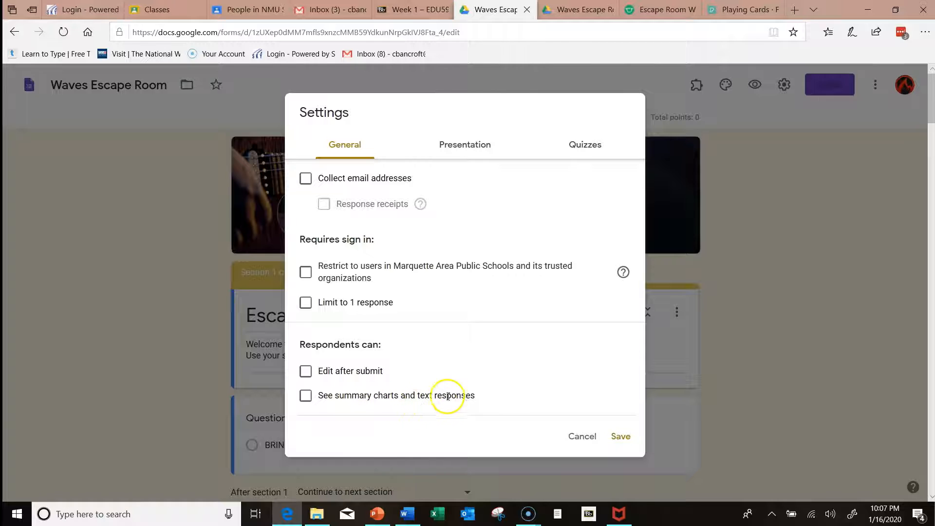
left_click(477, 151)
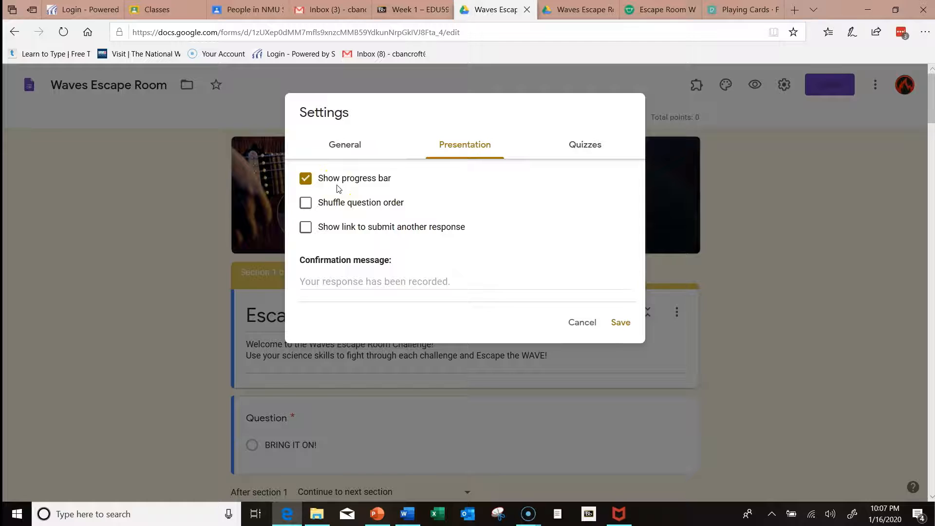
left_click(573, 152)
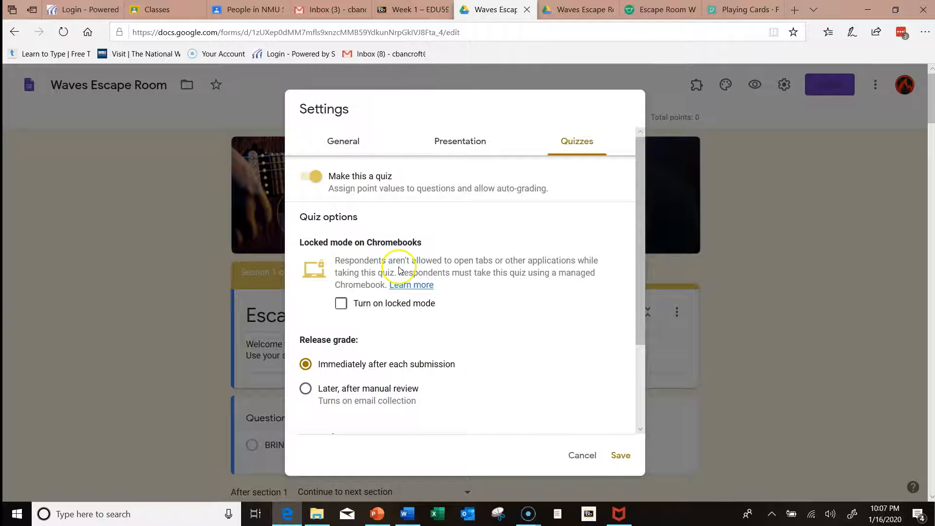
Save the form settings, and review the opening section and the First Wave section with its Rubik's cube question
left_click(624, 461)
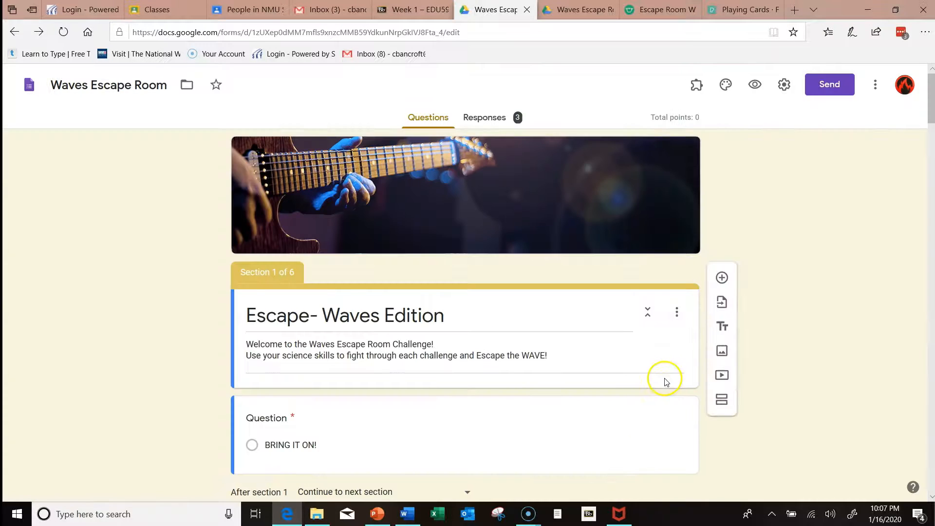
scroll(663, 375, "down", 2)
scroll(665, 370, "up", 2)
scroll(600, 328, "down", 3)
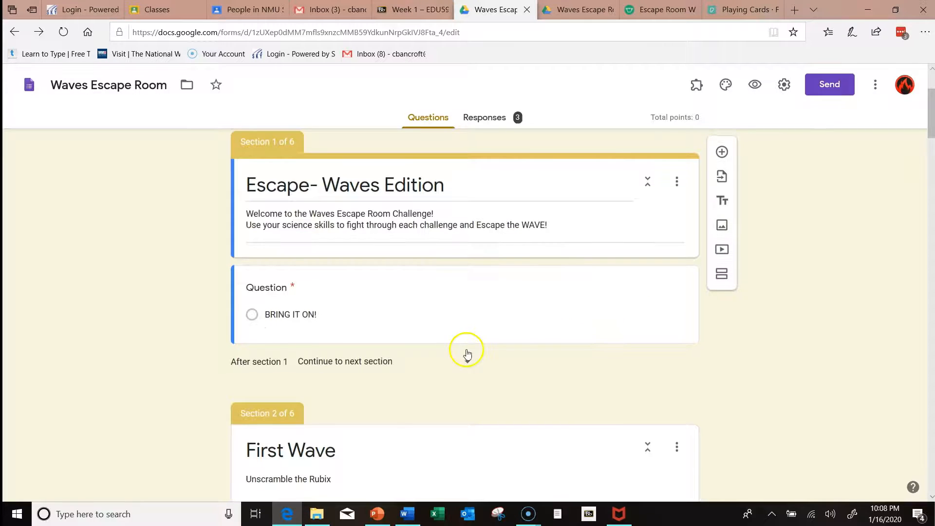
scroll(465, 357, "down", 2)
scroll(463, 358, "up", 3)
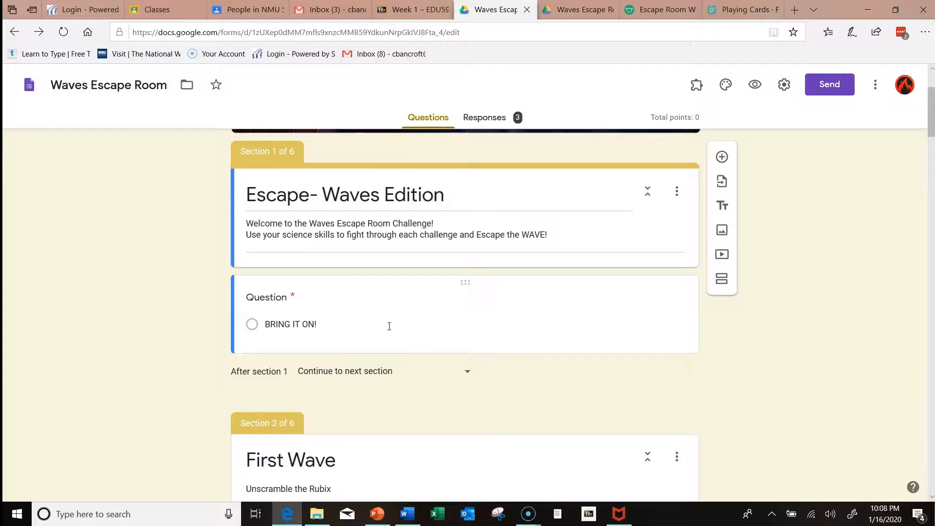
scroll(389, 326, "down", 8)
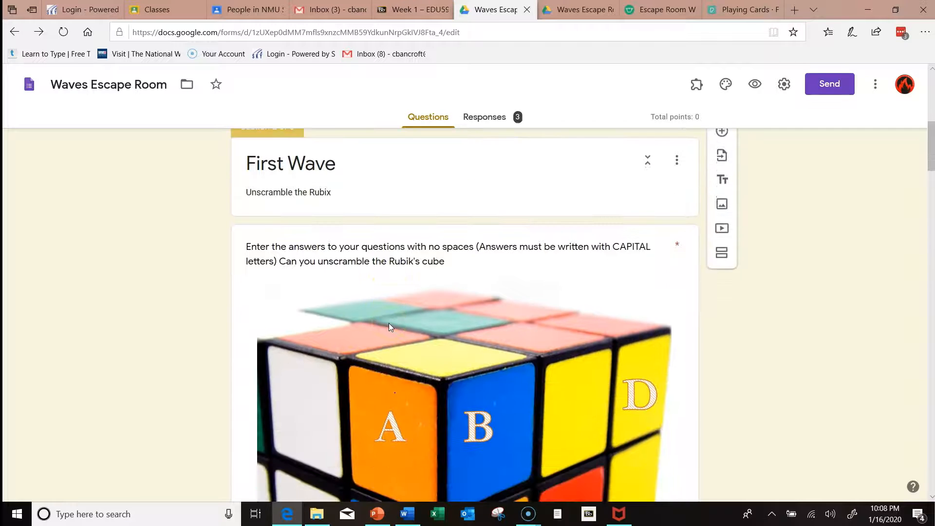
scroll(389, 323, "down", 1)
scroll(389, 323, "up", 1)
scroll(388, 323, "down", 2)
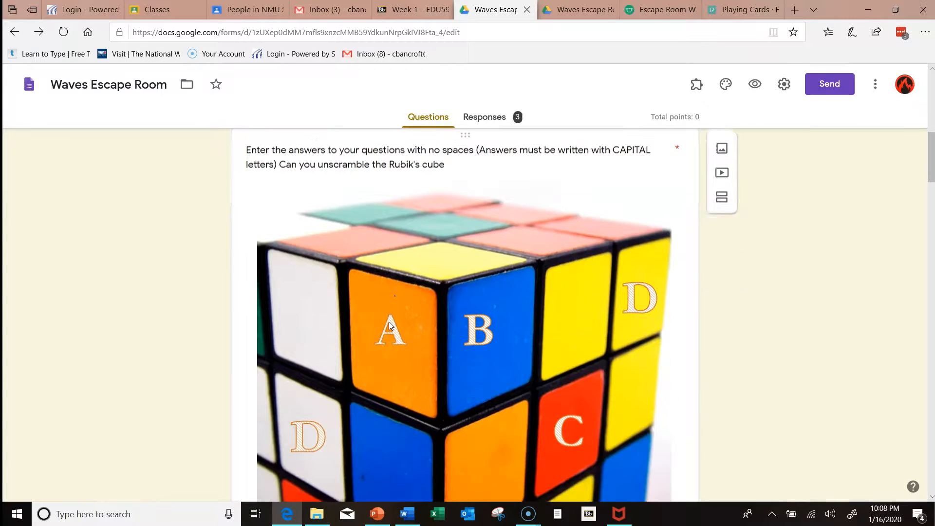
scroll(389, 321, "down", 3)
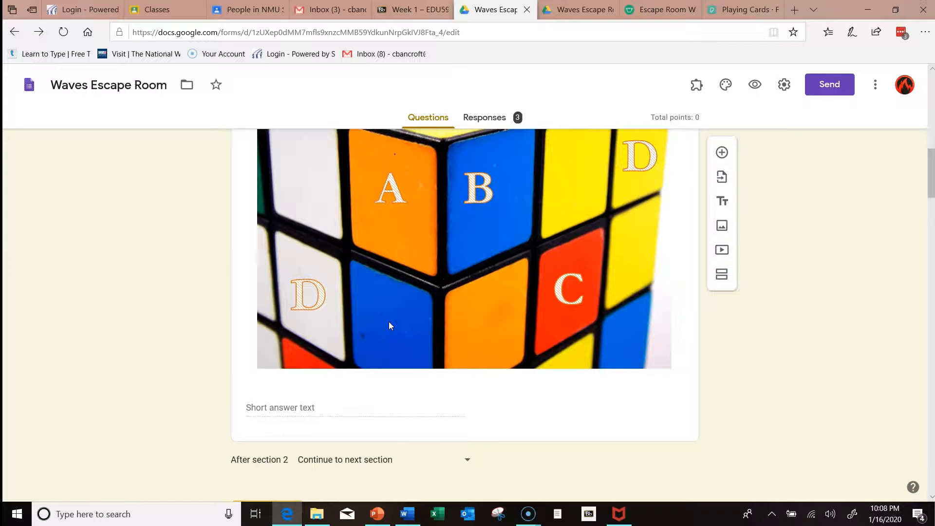
scroll(389, 322, "up", 4)
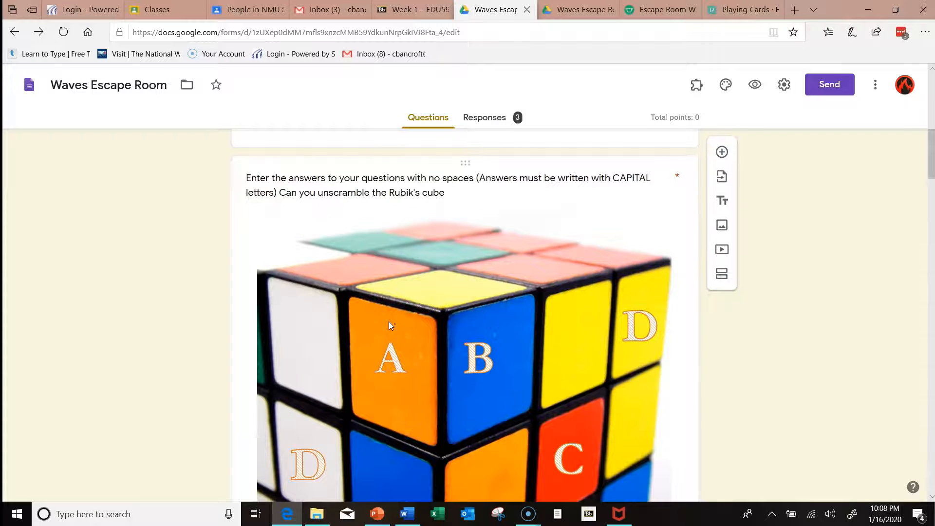
Switch to the Waves Escape Room presentation in PowerPoint and review the simulation set-up slide and the Escape the Wave question slide
left_click(383, 514)
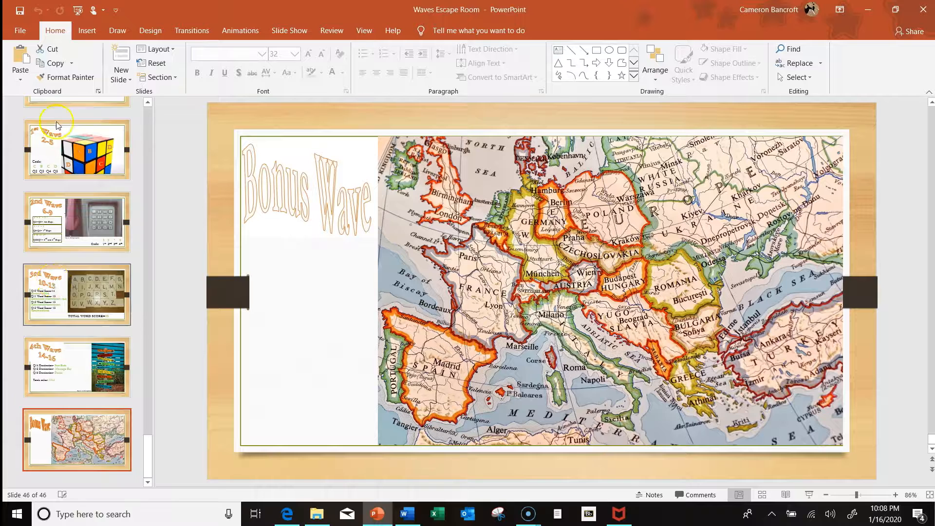
scroll(42, 150, "up", 20)
scroll(42, 151, "up", 5)
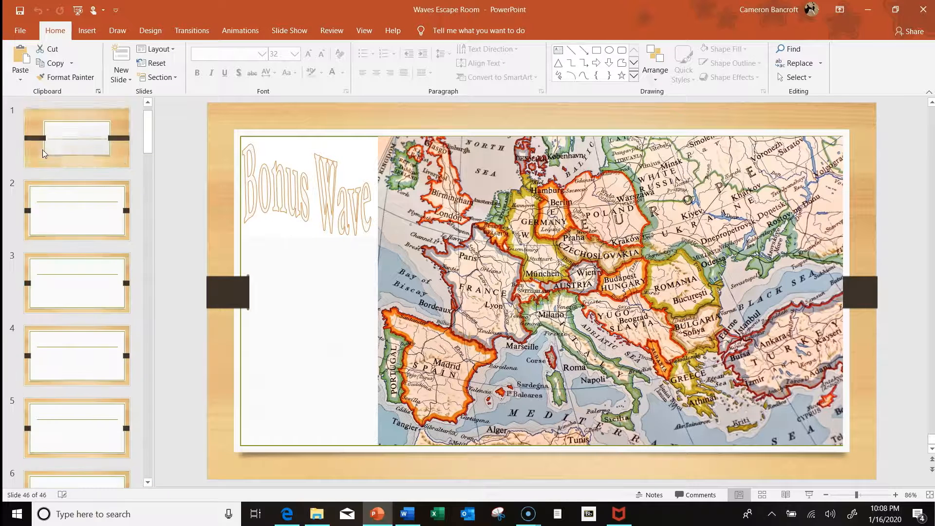
left_click(57, 223)
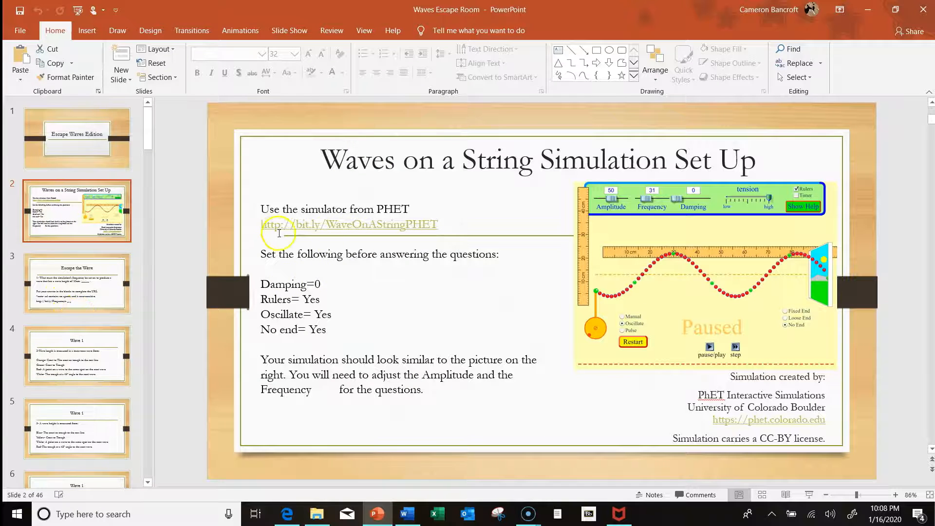
left_click(49, 295)
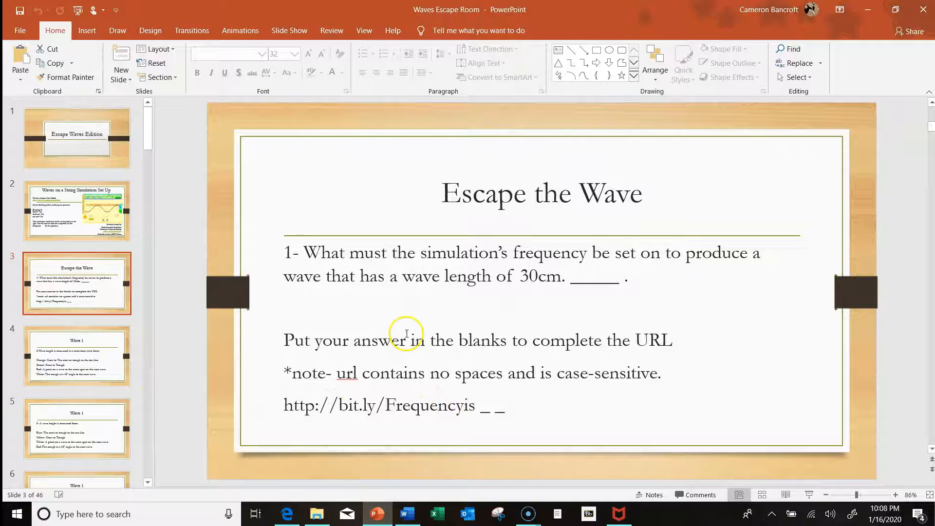
left_click(98, 215)
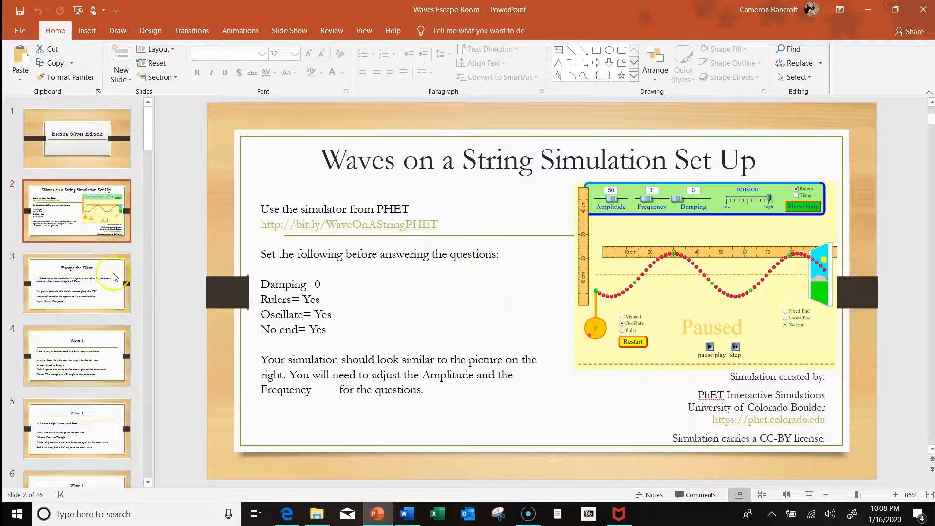
left_click(97, 286)
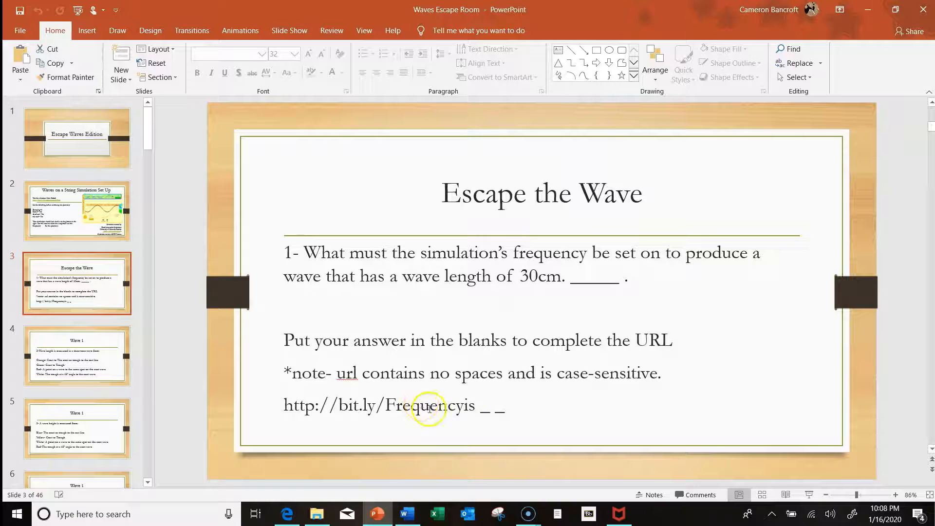
Return to the form in the browser, open the Rubik's cube question for editing and examine its text, image and response validation
left_click(286, 514)
scroll(403, 361, "down", 3)
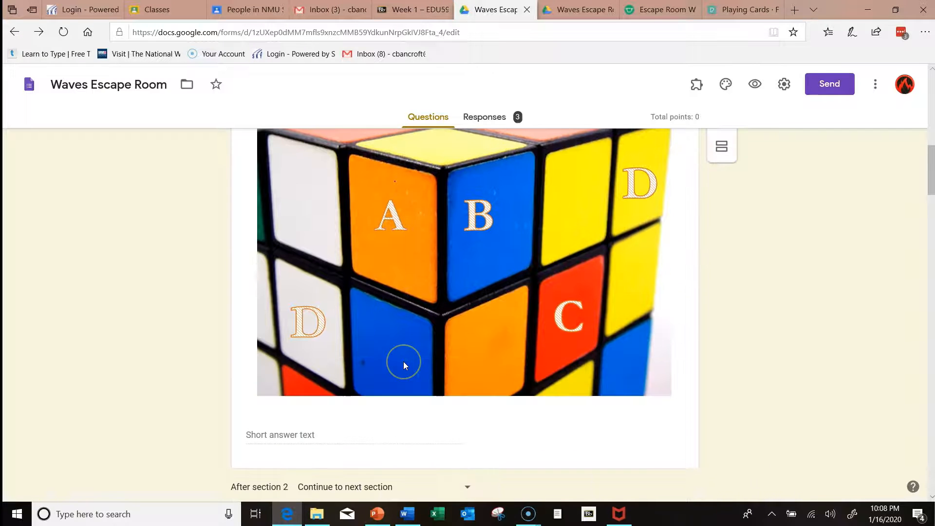
left_click(405, 369)
scroll(441, 388, "down", 2)
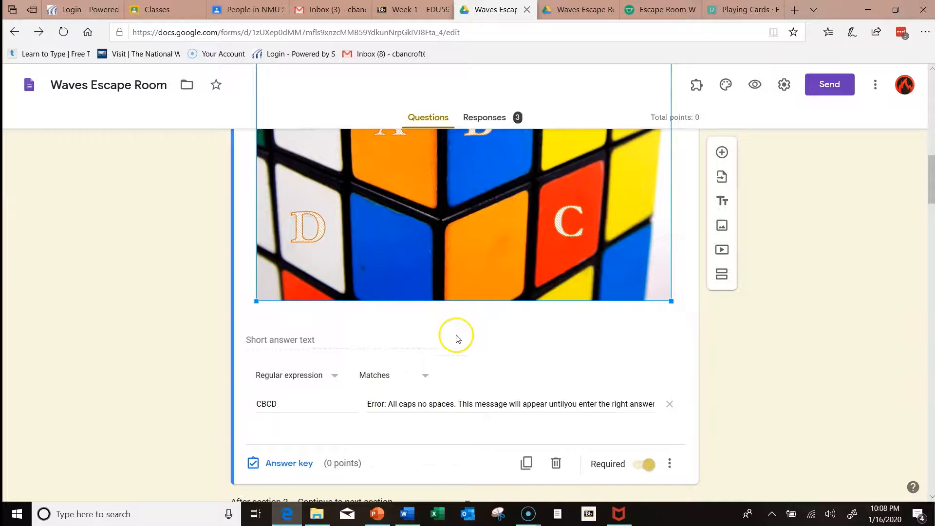
scroll(455, 335, "up", 6)
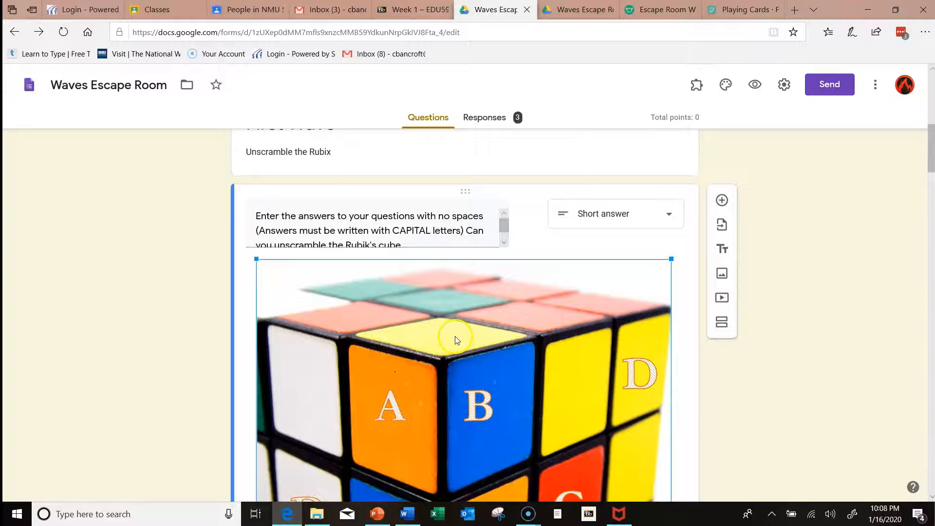
scroll(439, 365, "down", 5)
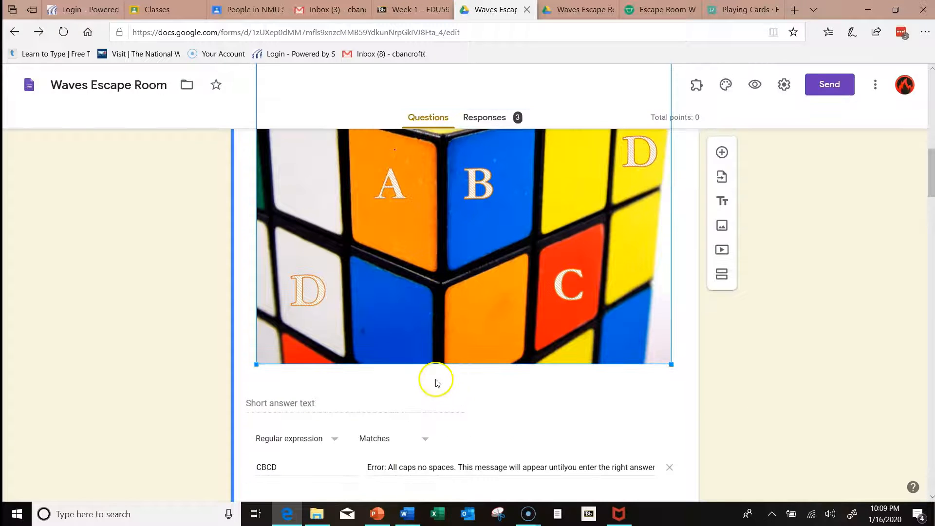
scroll(404, 380, "down", 2)
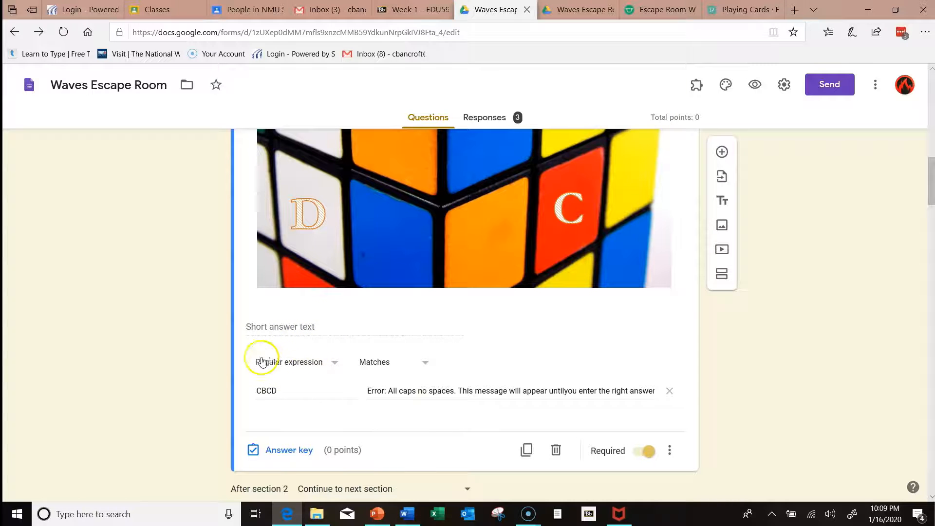
Review the Rubik's cube question's validation choices, keeping Regular expression and Matches selected, and point out the expected answer CBCD
left_click(319, 369)
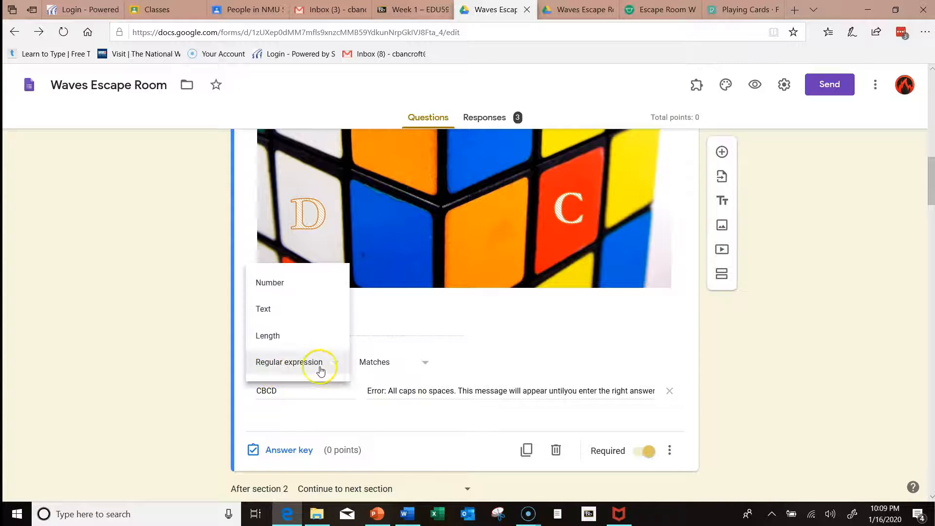
left_click(292, 368)
left_click(382, 366)
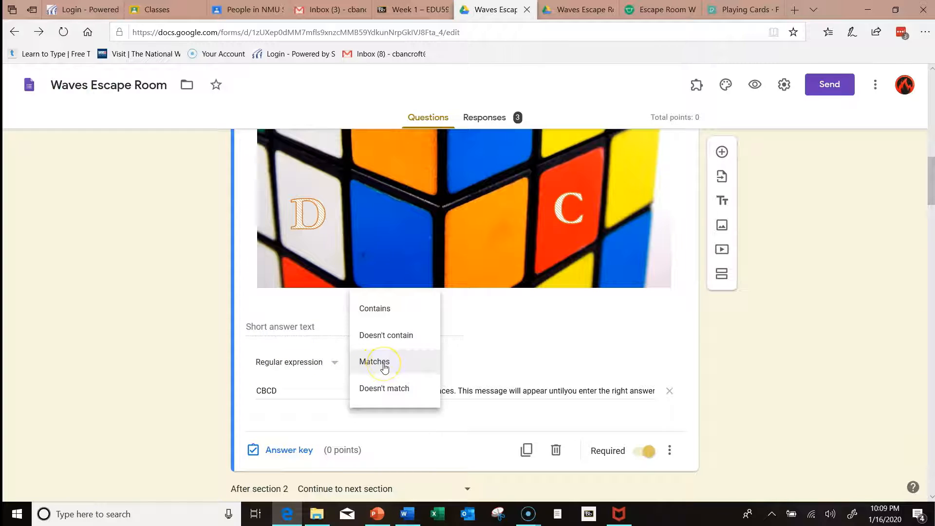
left_click(385, 366)
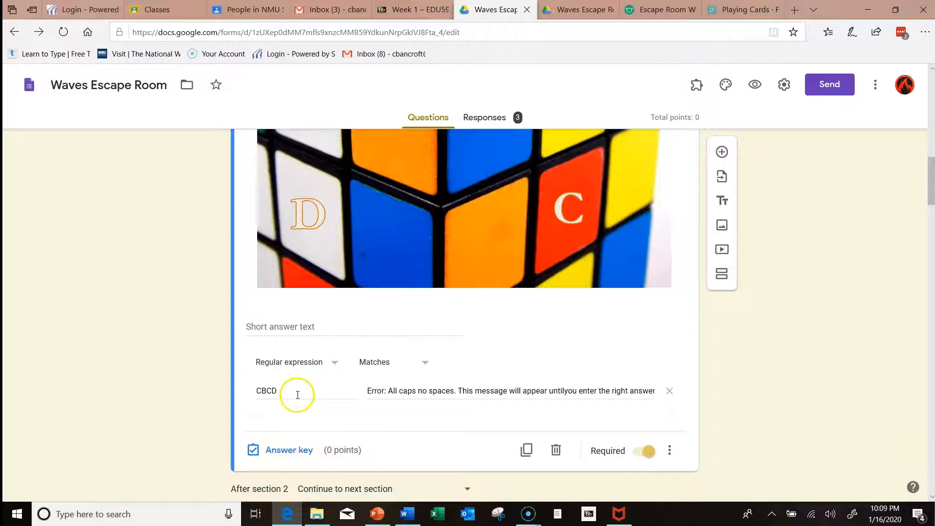
left_click_drag(288, 389, 247, 401)
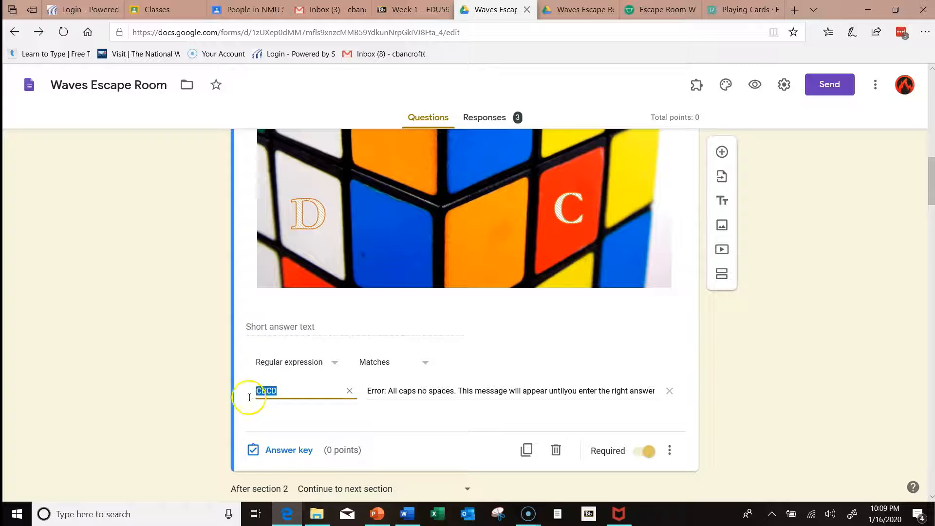
left_click(292, 422)
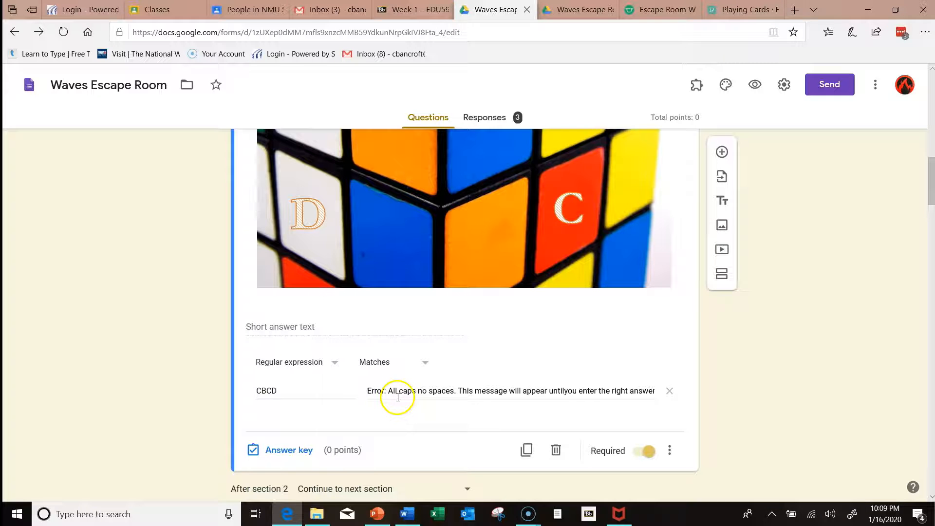
Correct the Rubik's cube question's error message by adding a comma after "All caps" and a space between "until" and "you"
left_click(417, 396)
type(",")
left_click(565, 392)
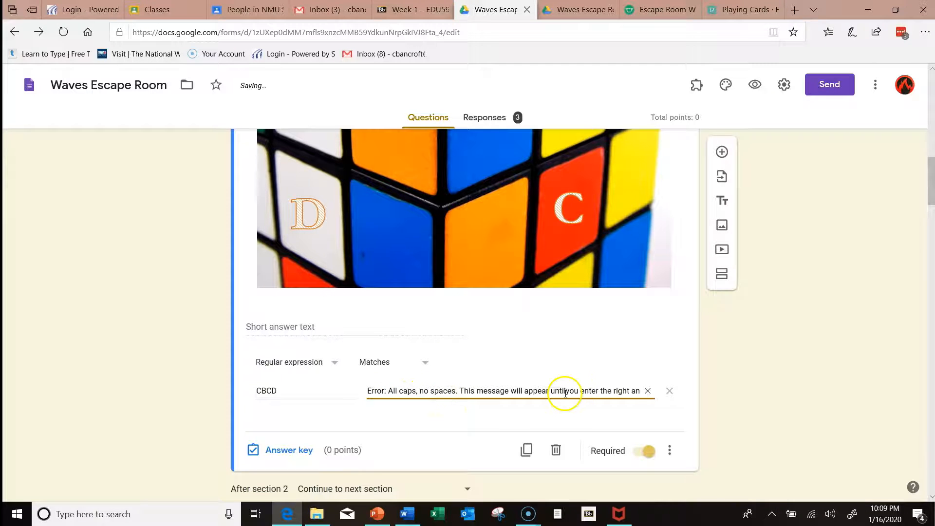
left_click(586, 411)
key("BackSpace")
key("Right")
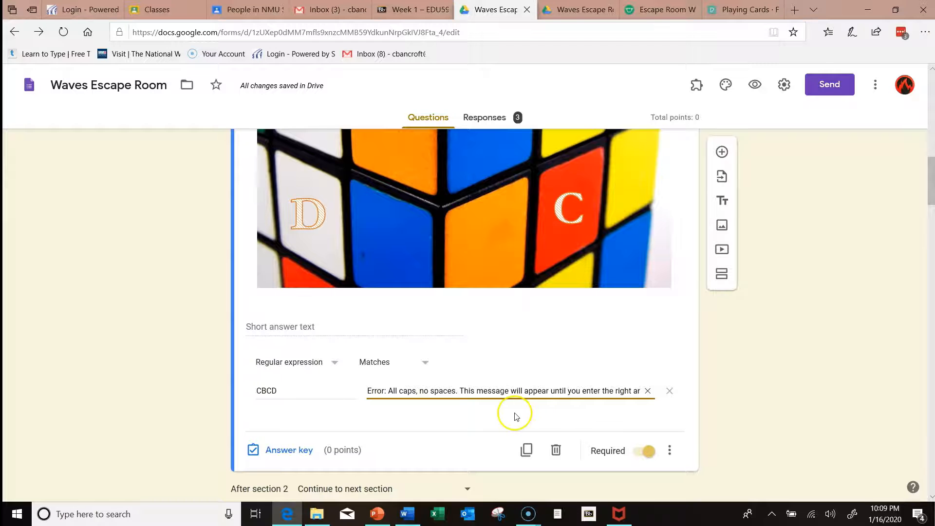
Open the Wave 2 phone keypad question for editing and add the missing space between "until" and "you" in its error message
scroll(512, 412, "down", 1)
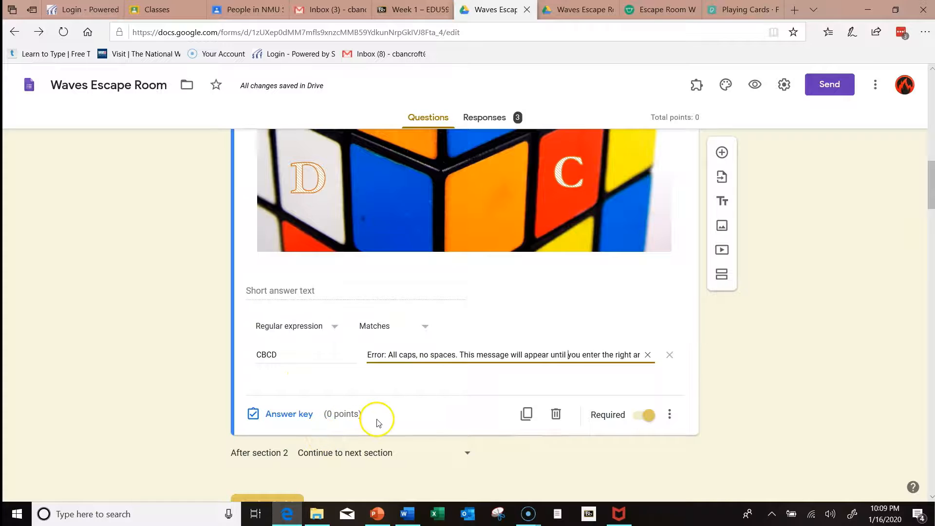
scroll(379, 414, "down", 3)
scroll(381, 413, "down", 4)
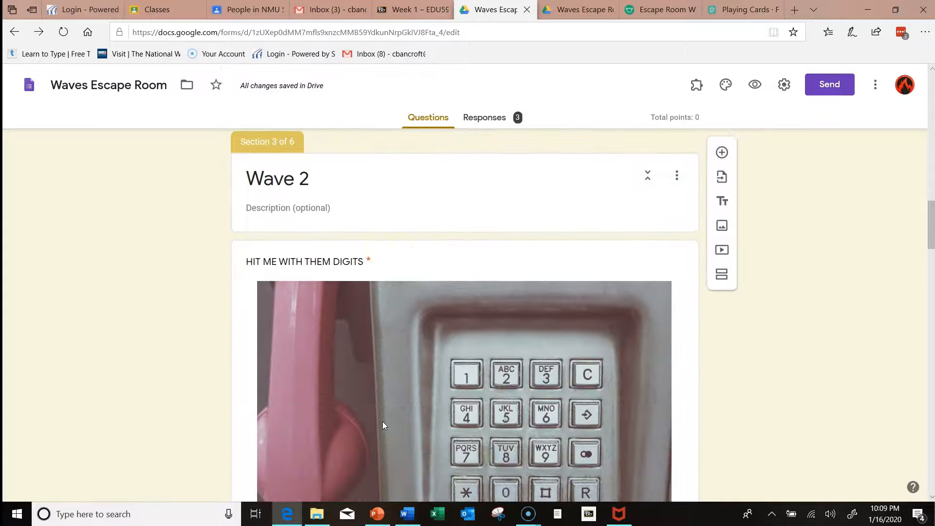
scroll(382, 422, "down", 3)
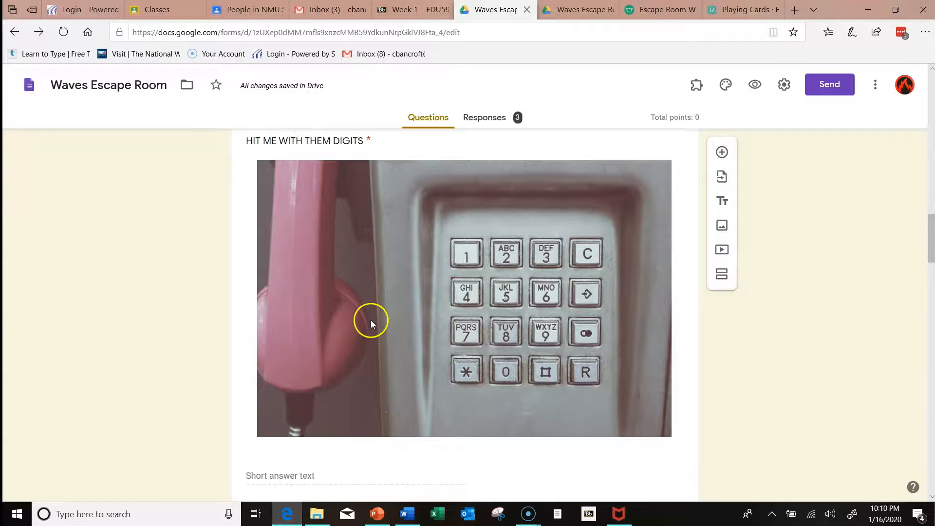
scroll(370, 320, "down", 3)
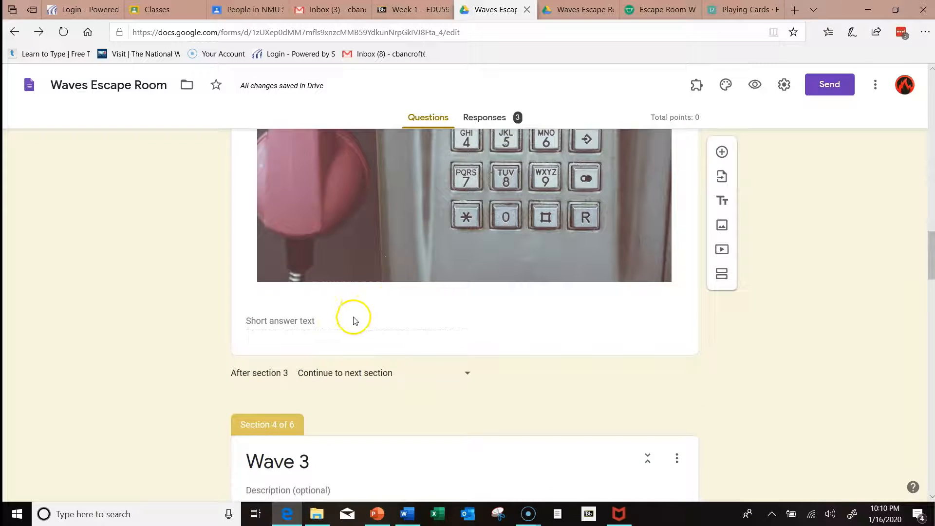
left_click(413, 283)
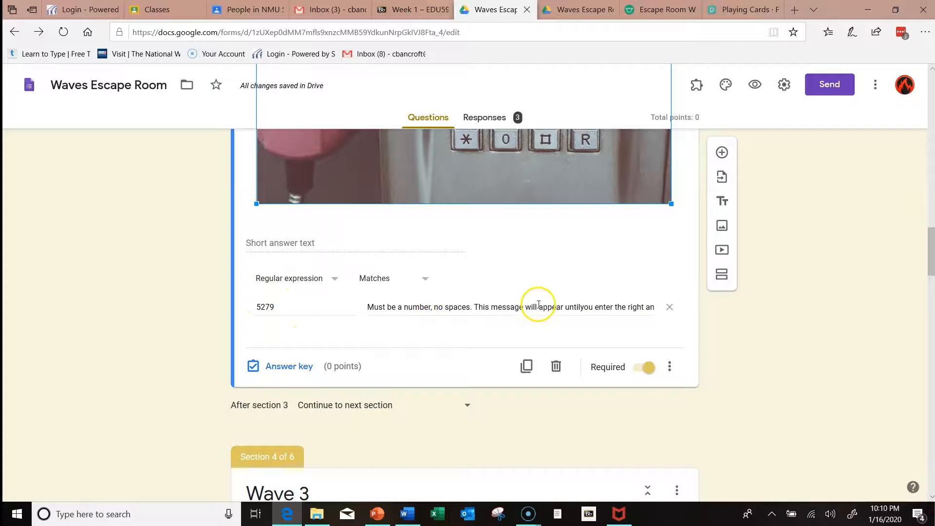
left_click(580, 308)
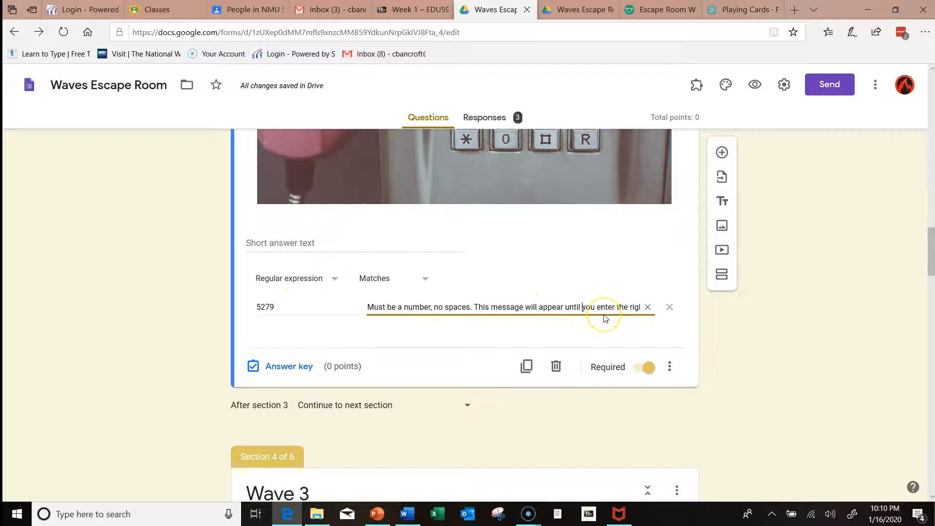
Review the form's remaining sections, from Wave 3 through Wave 4 to the closing CONGRATULATIONS! section with its fireworks image
scroll(604, 322, "down", 13)
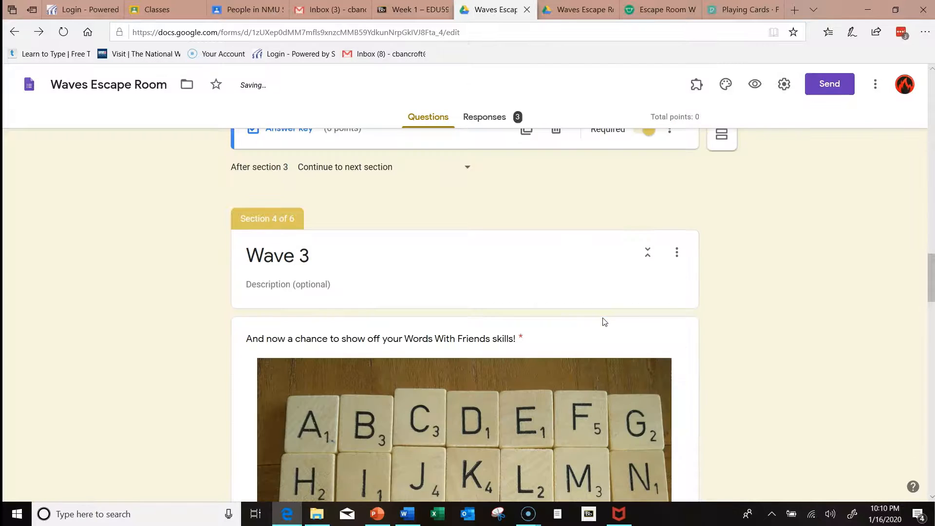
scroll(604, 322, "down", 15)
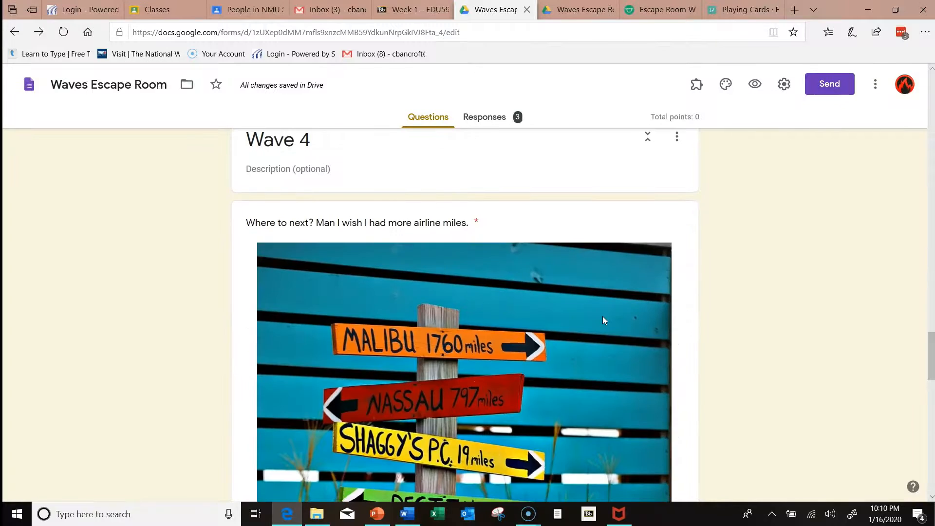
scroll(603, 320, "down", 10)
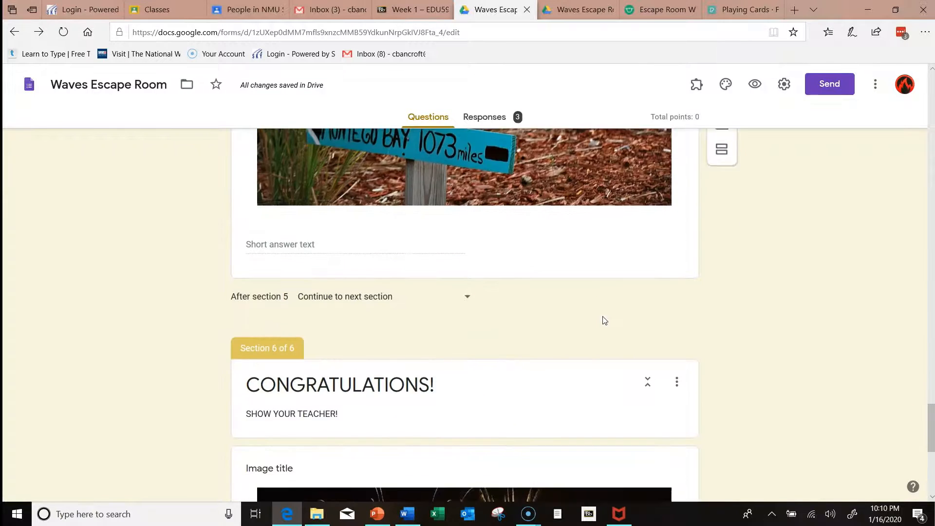
scroll(603, 318, "up", 5)
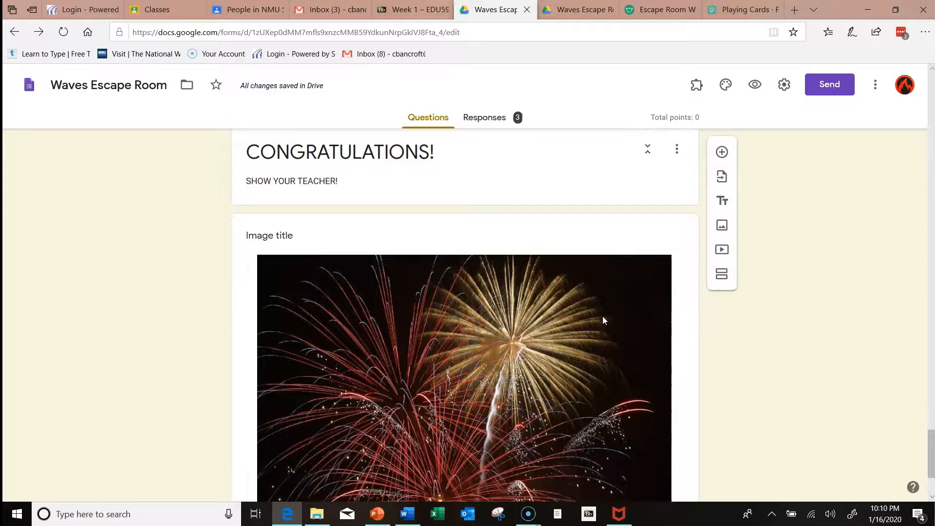
left_click(603, 316)
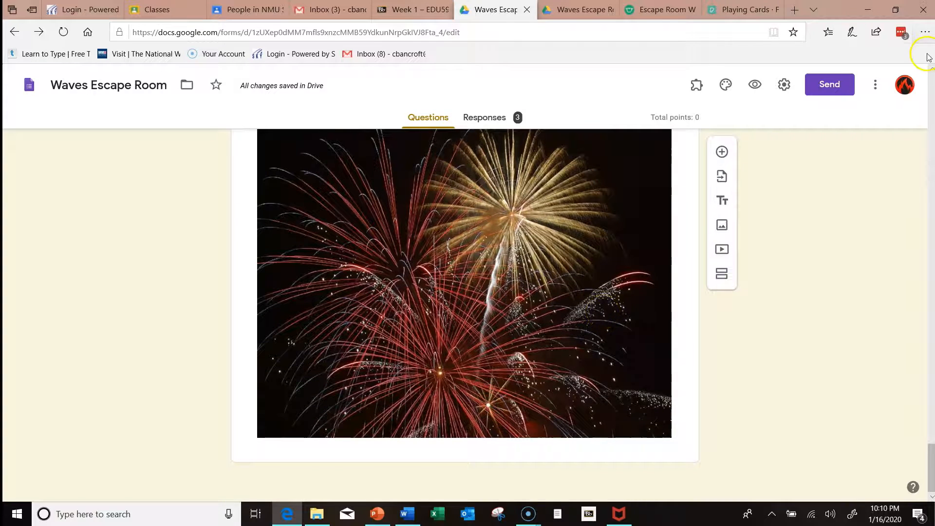